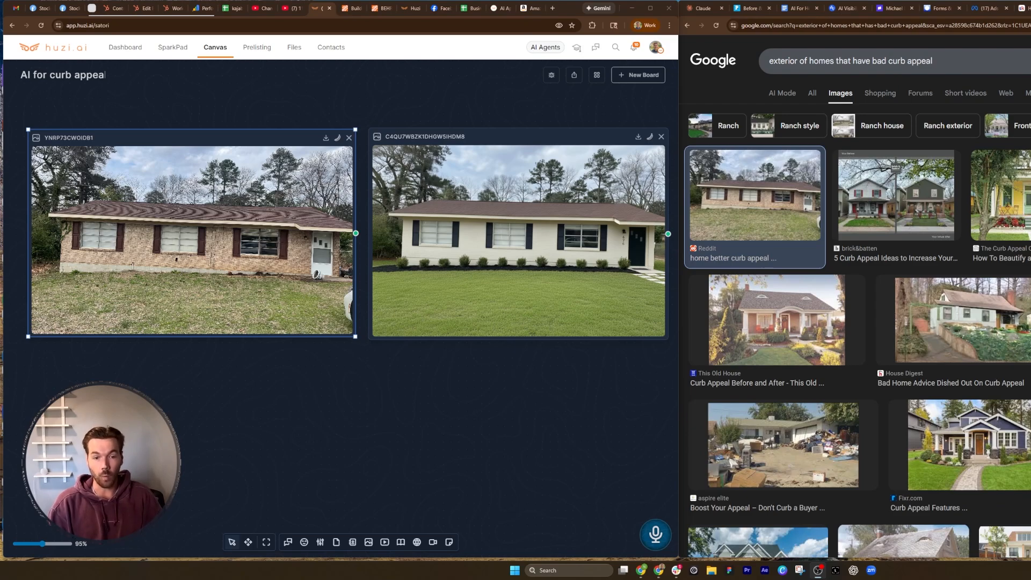
click(775, 193)
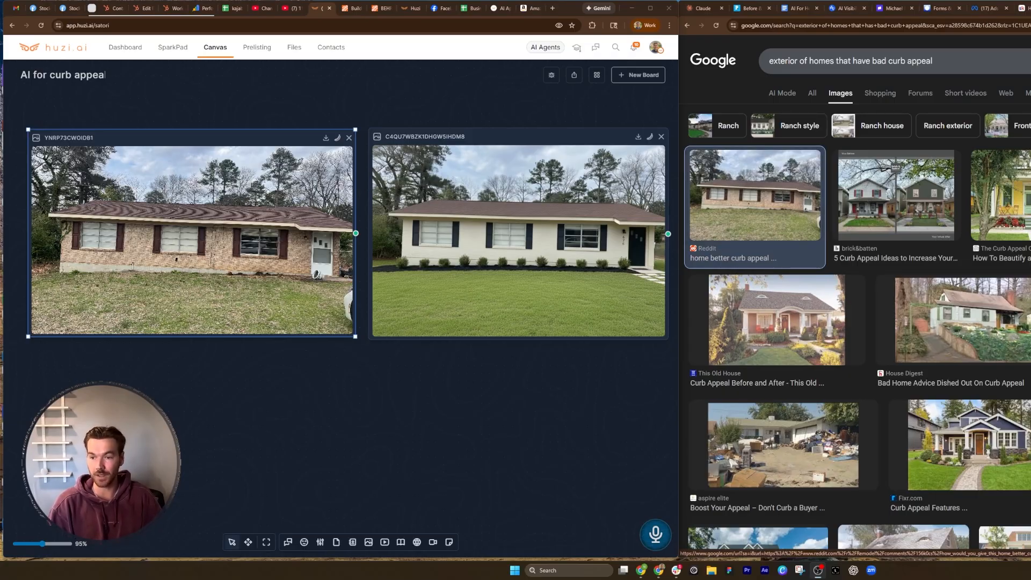
drag(775, 194, 219, 408)
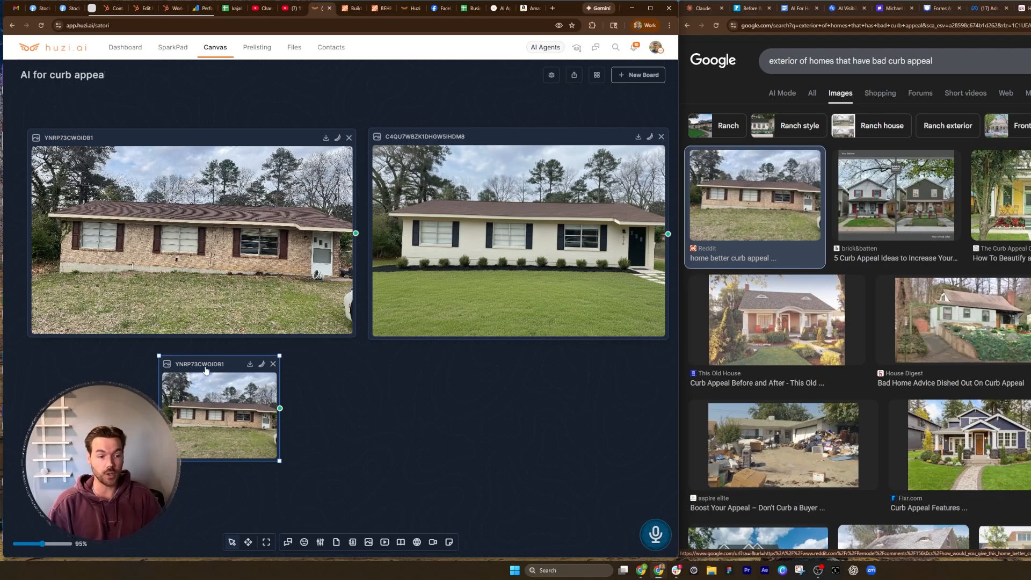
drag(241, 366, 170, 365)
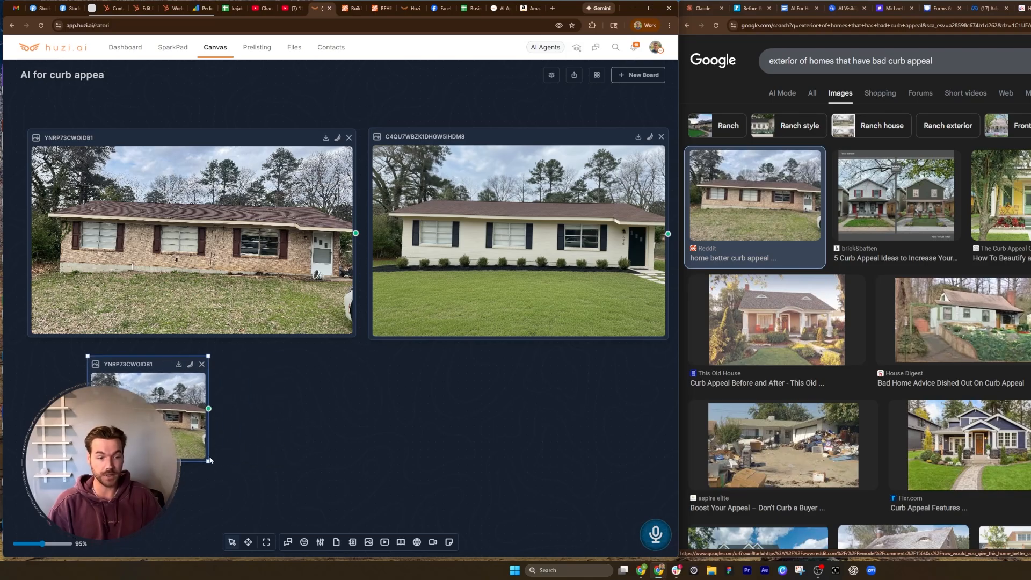
drag(208, 462, 296, 510)
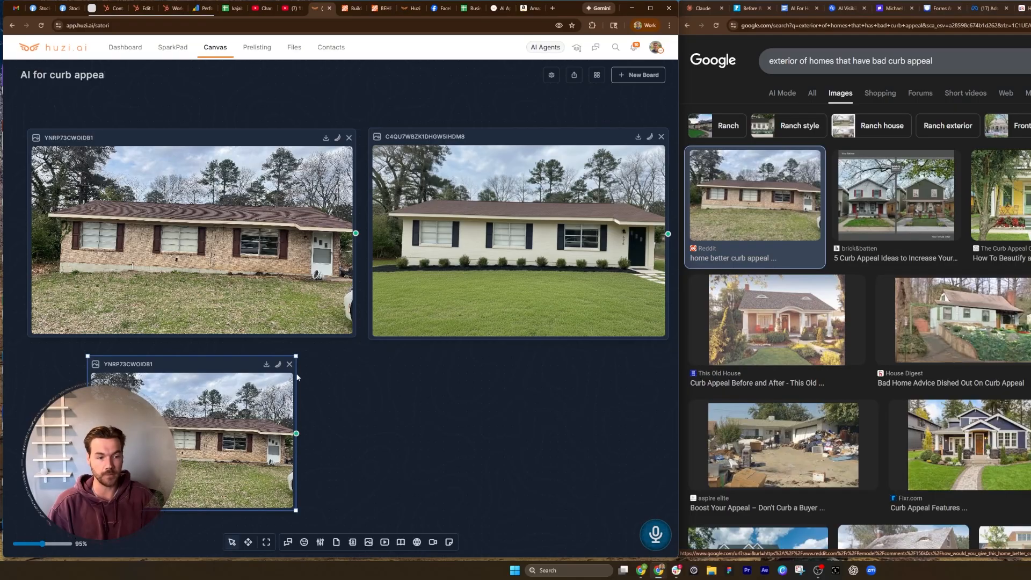
click(288, 365)
click(390, 324)
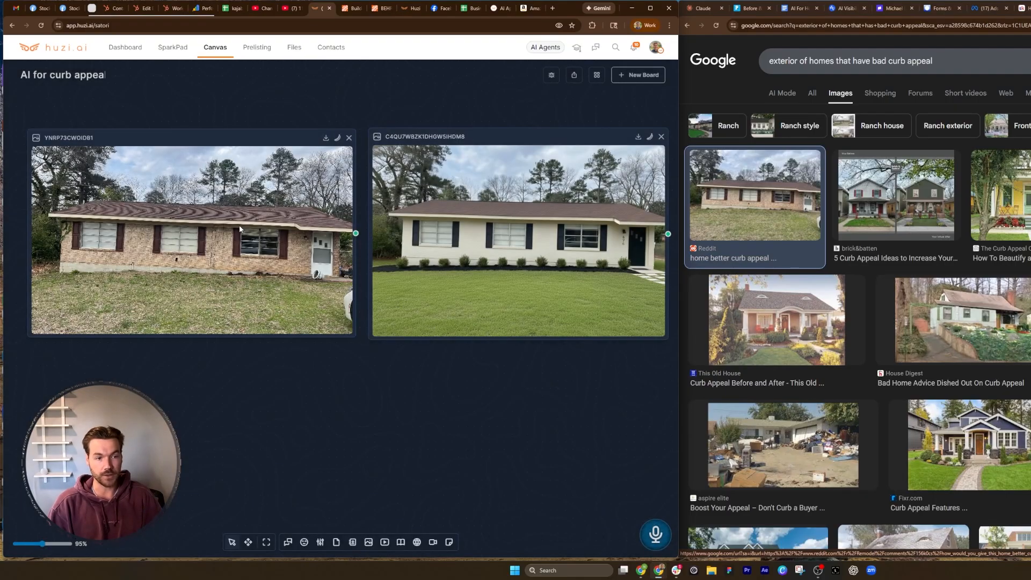
Move the cream-painted redesign image away from beside the brick house photo to clear canvas space.
drag(493, 135, 505, 171)
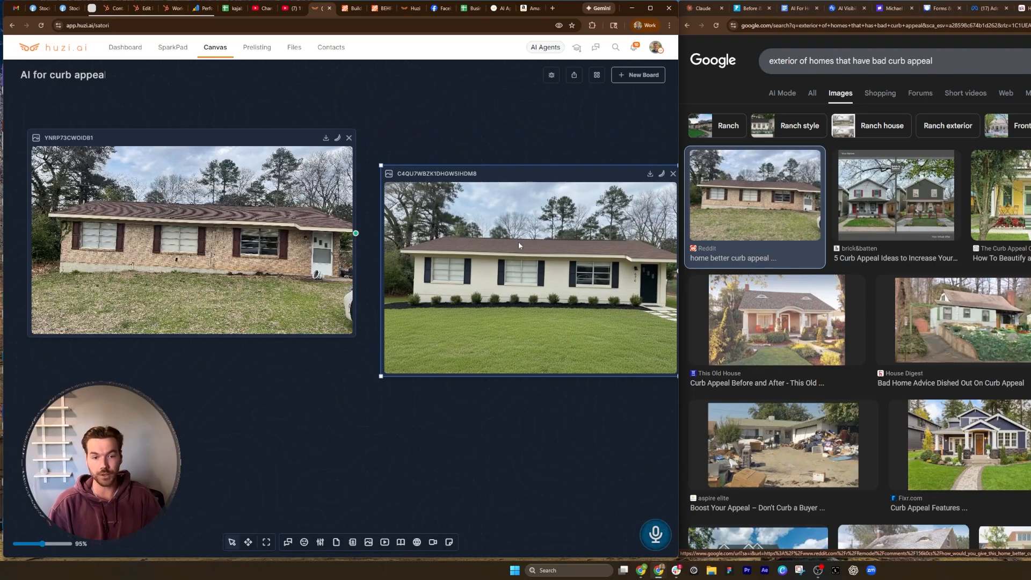
drag(508, 201, 89, 578)
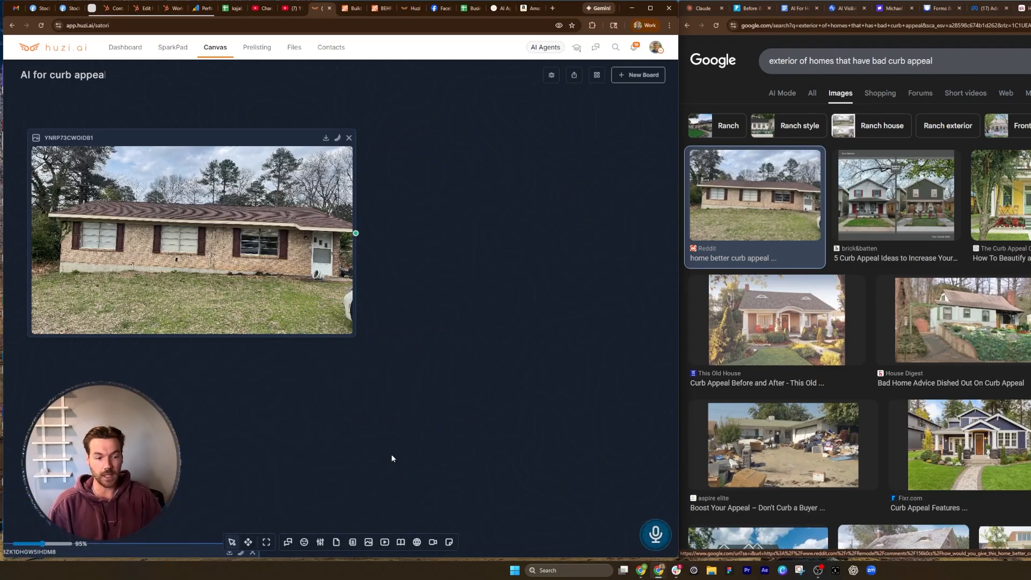
Add a chat block to the canvas and connect the brick house photo to it.
drag(308, 408, 312, 445)
click(288, 541)
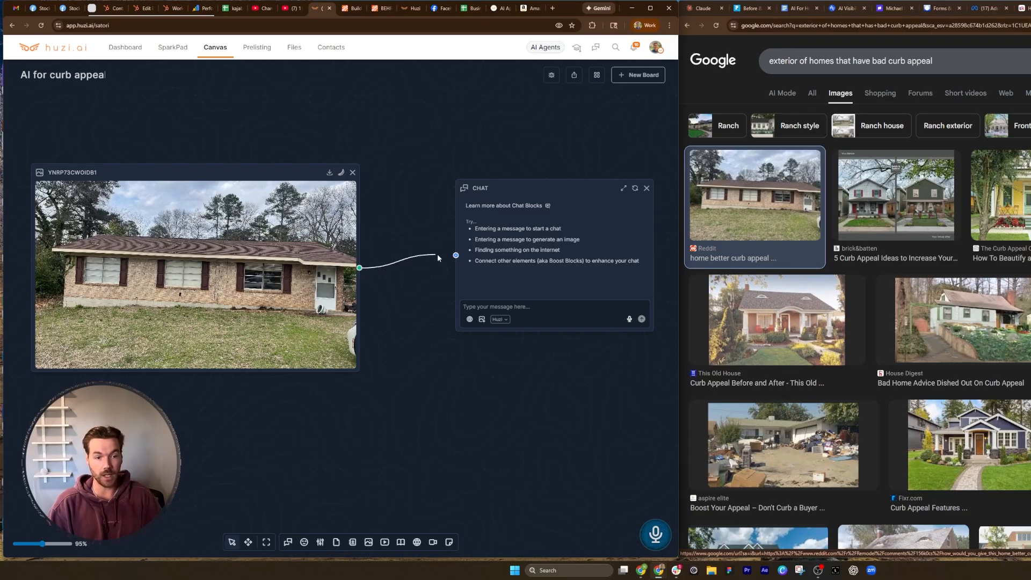
drag(437, 257, 456, 256)
Ask the chat, as a hired exterior designer, for a $5,000 curb-appeal plan with a spending breakdown, items and product links in a chart.
click(520, 304)
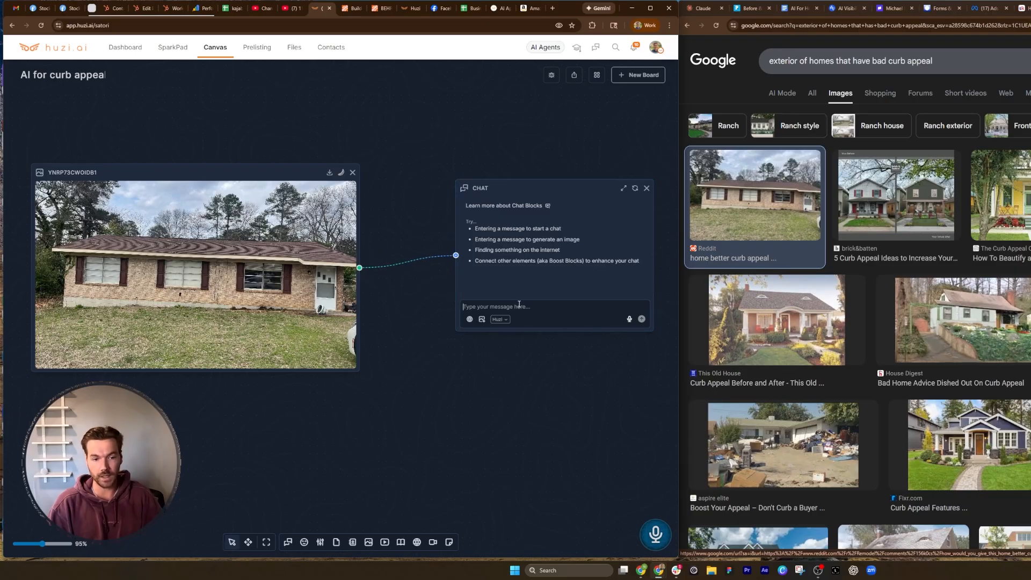
text(you have a $5,000 to spruce curb up the curb appeal)
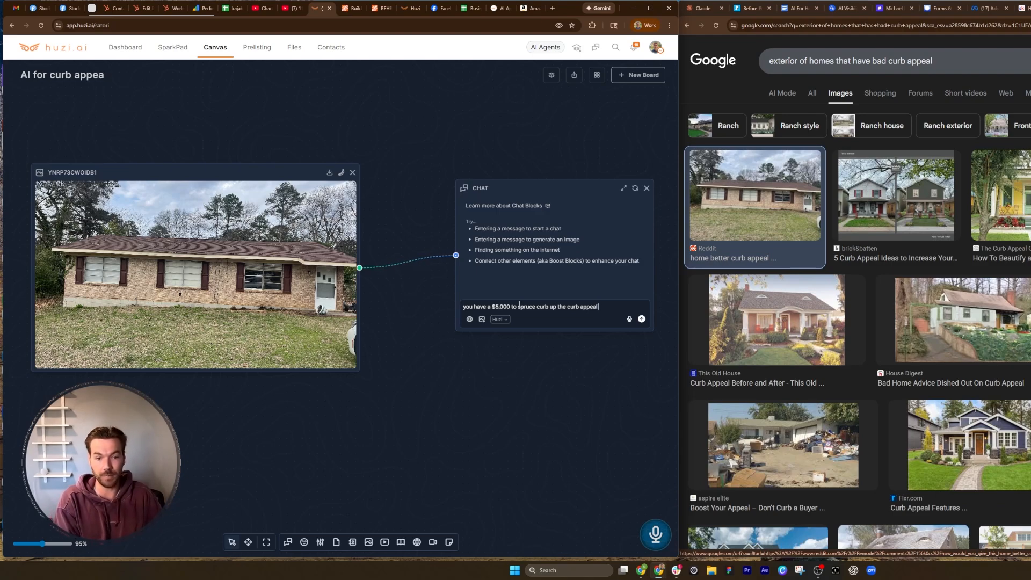
key(Return)
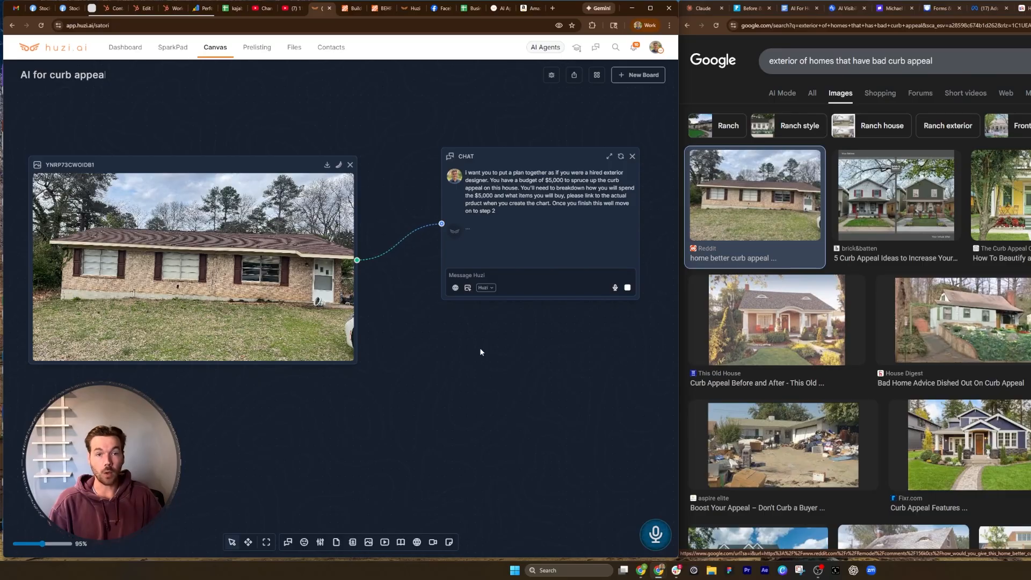
Review the finished chat's design concept and budget breakdown, and open the linked Builders Edge 14.5" x 60" black louvered shutters.
click(556, 299)
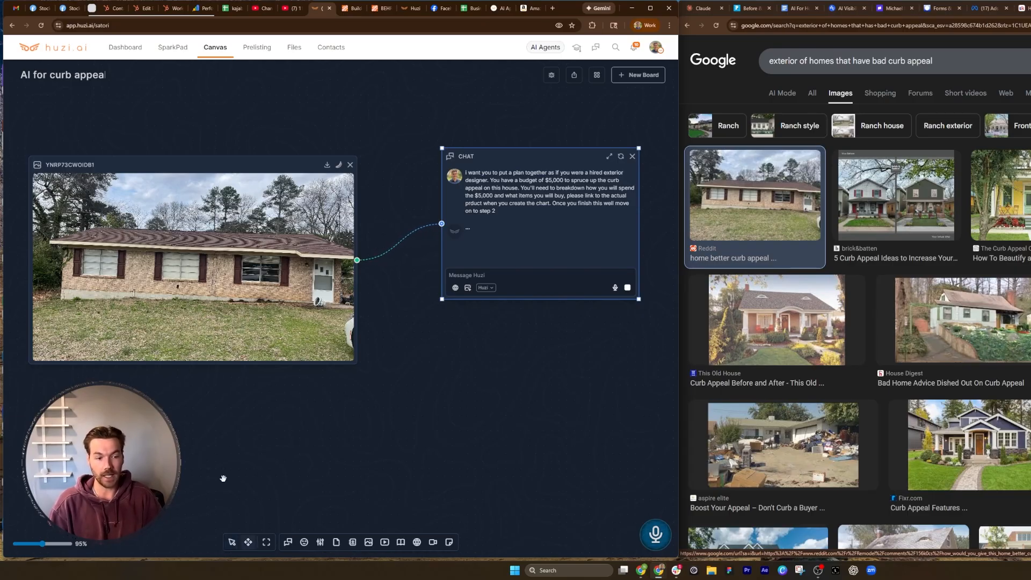
drag(223, 477, 229, 527)
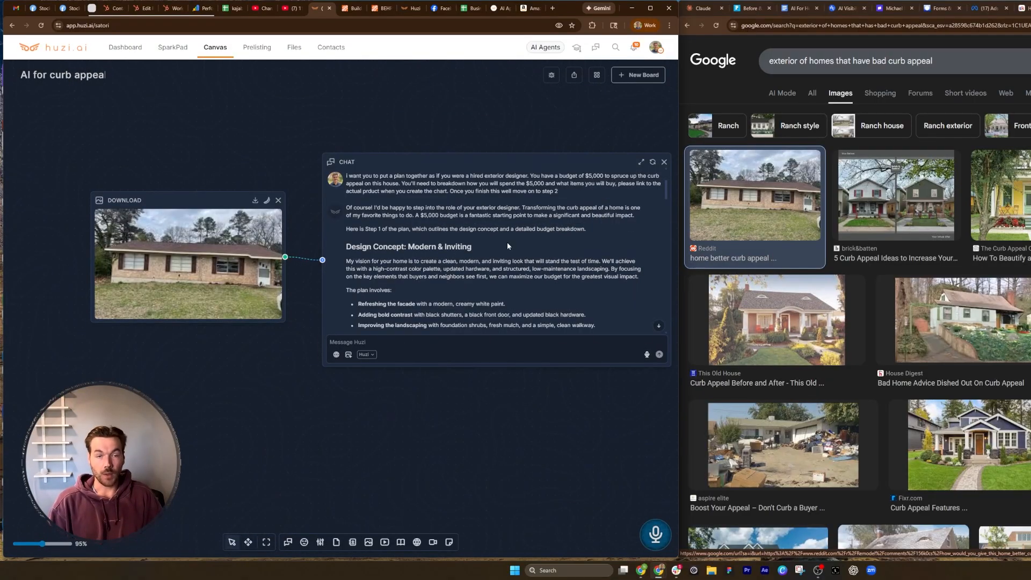
scroll(507, 242, down, 3)
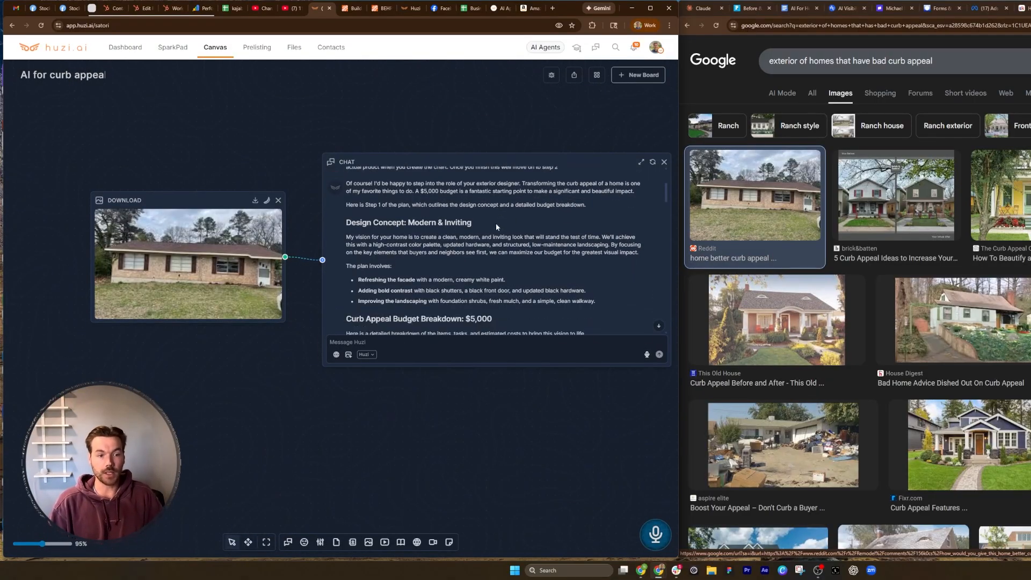
scroll(502, 210, down, 3)
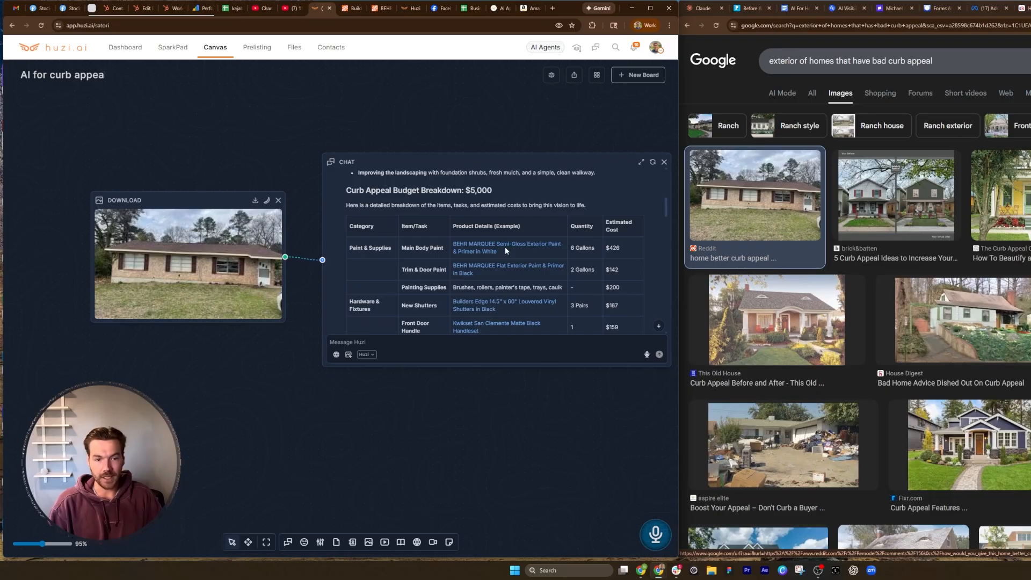
scroll(504, 258, down, 2)
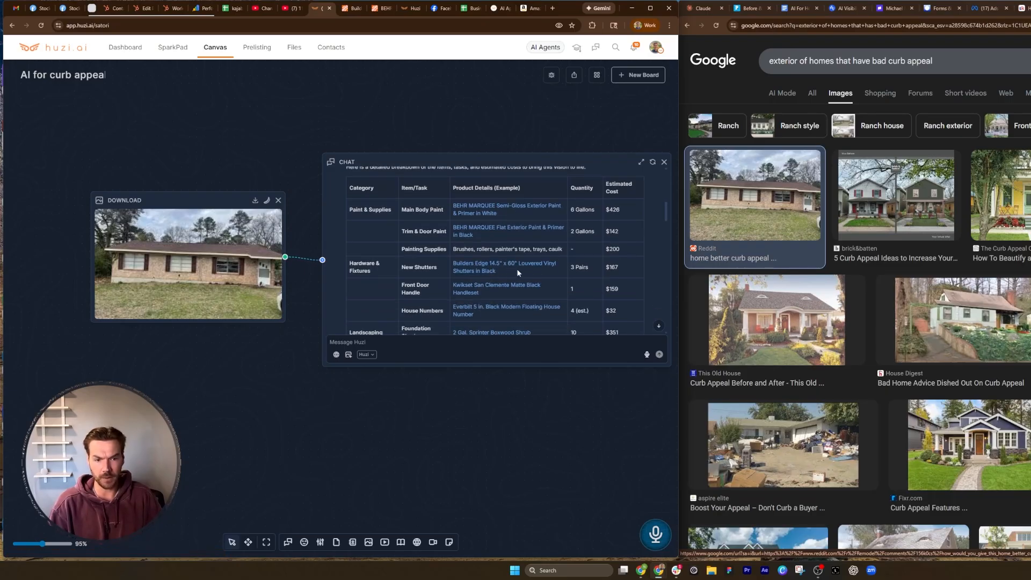
click(479, 267)
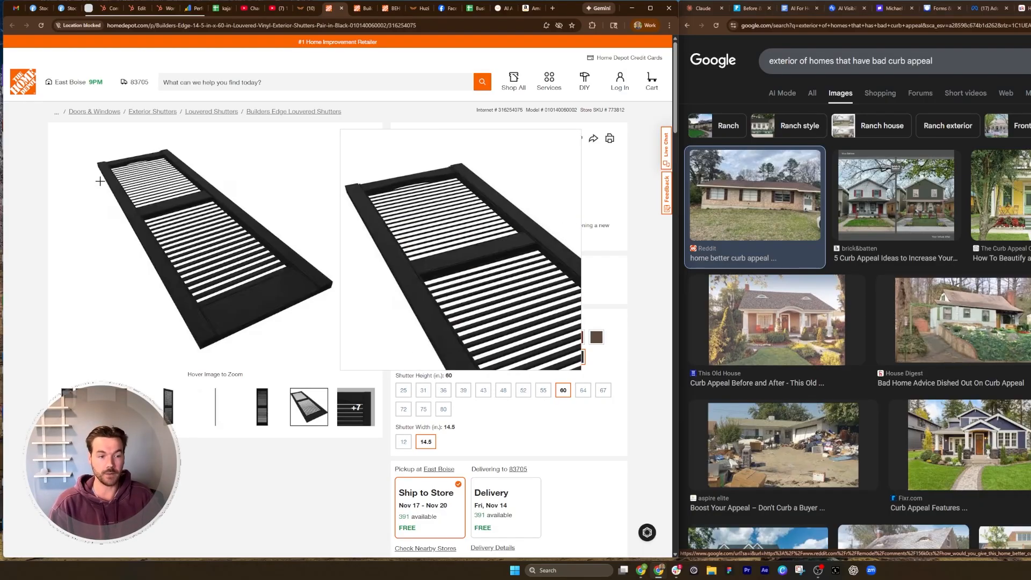
Return to the canvas and review the rest of the budget table through to the Step 2 final vision image.
click(309, 8)
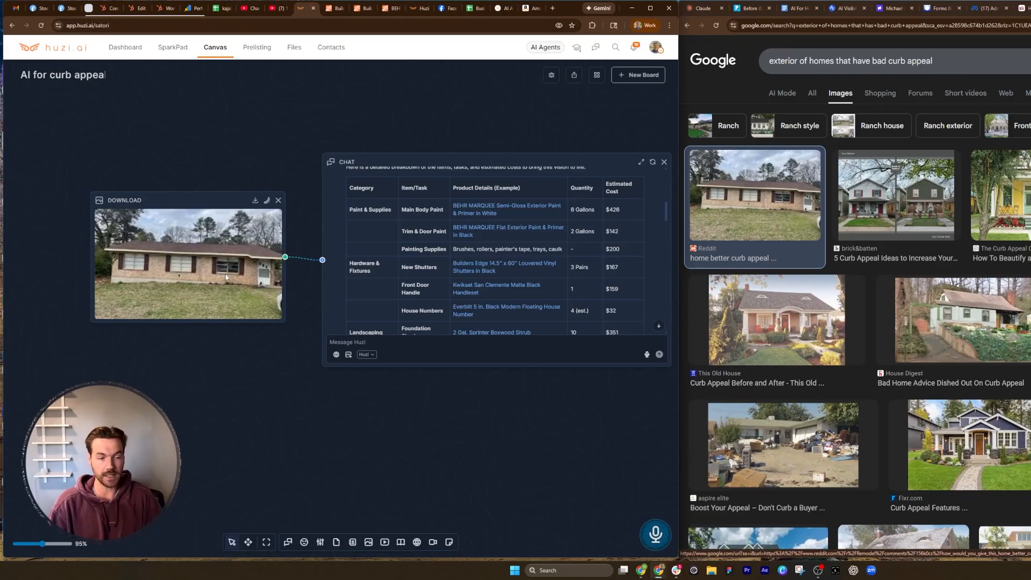
scroll(473, 258, down, 3)
scroll(473, 243, down, 1)
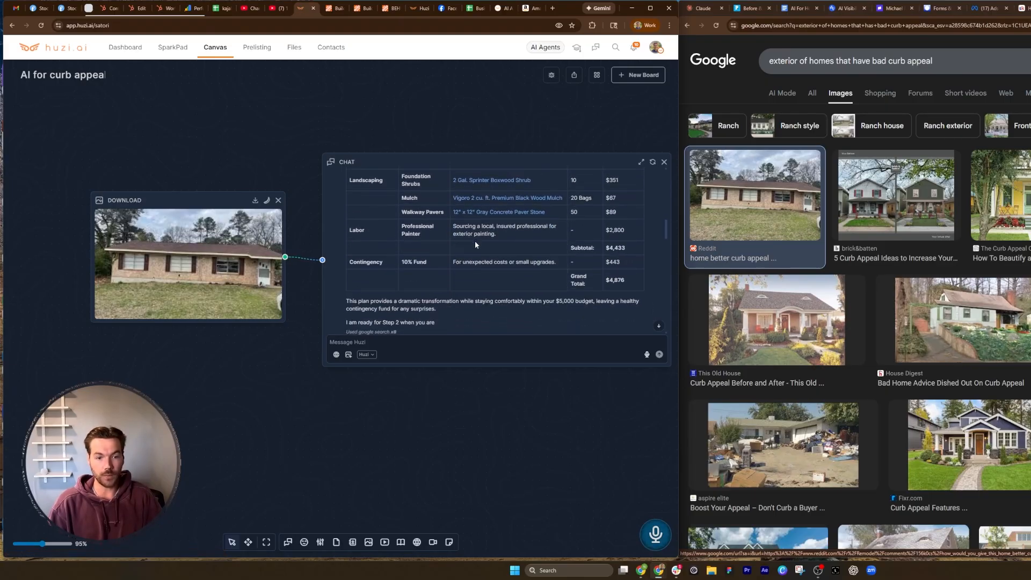
scroll(475, 242, down, 2)
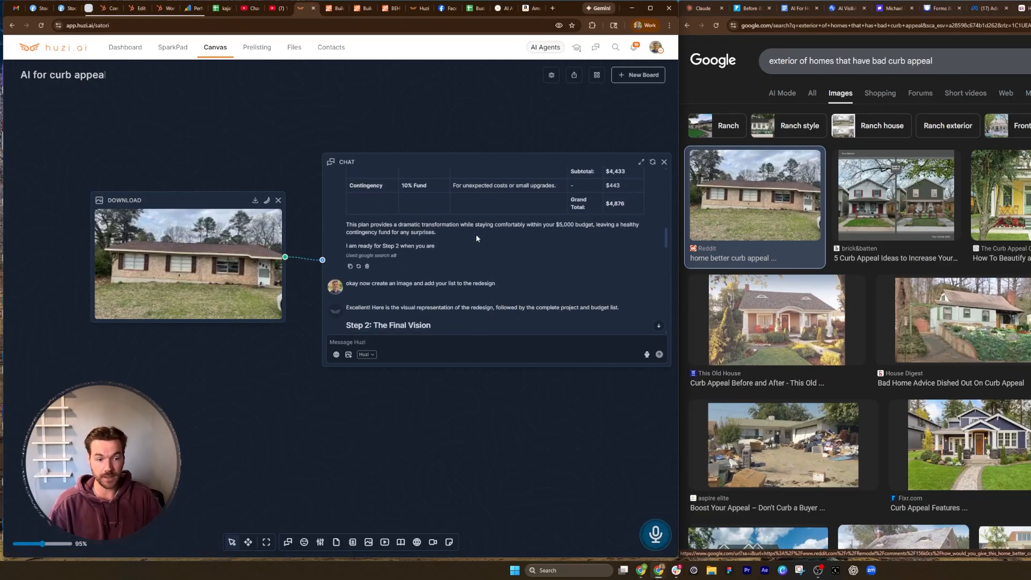
scroll(476, 234, down, 4)
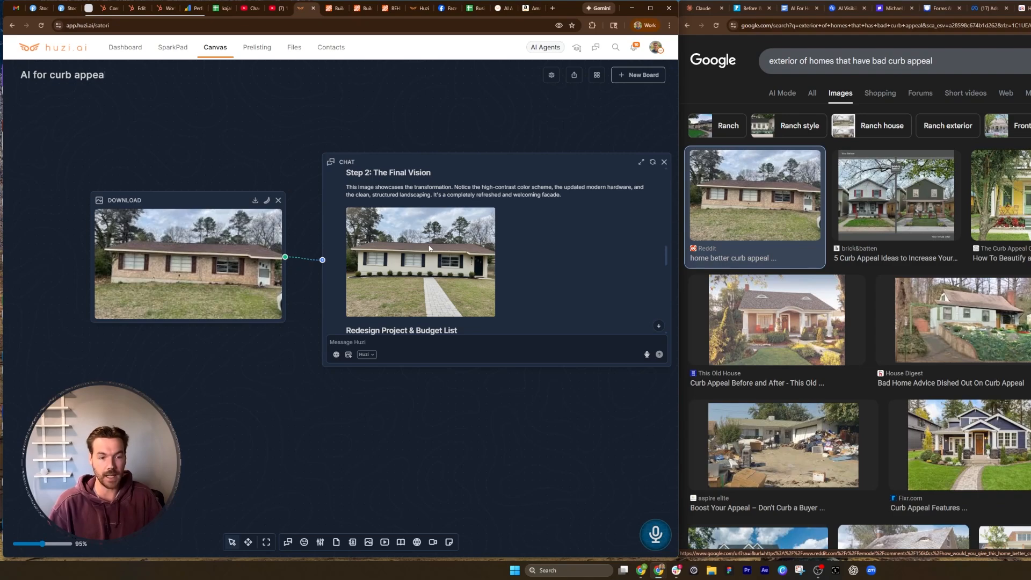
Place two enlarged copies of the chat's final vision image side by side on the canvas below the original house photo.
drag(430, 248, 180, 392)
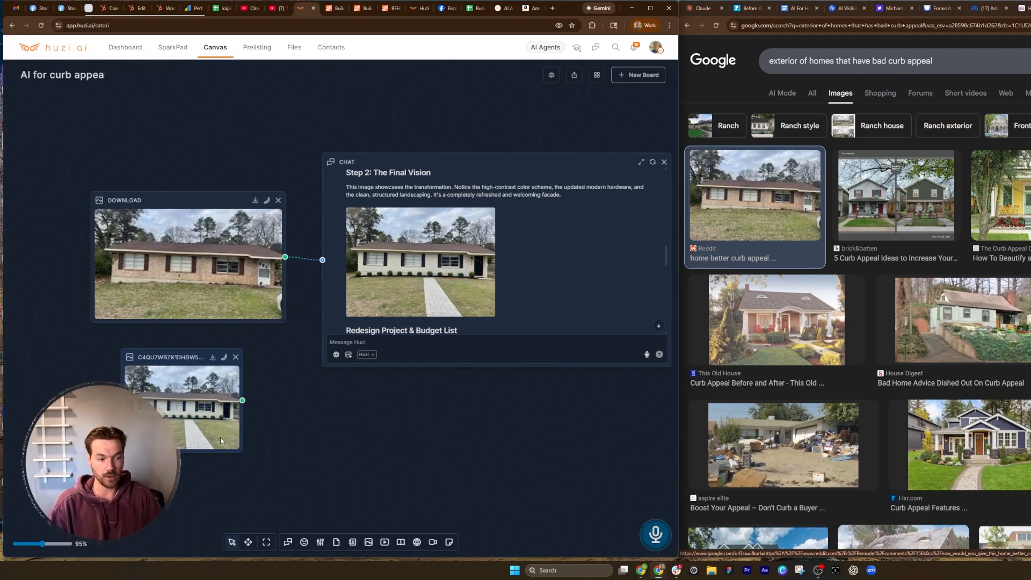
click(220, 438)
drag(242, 453, 449, 539)
drag(499, 487, 529, 350)
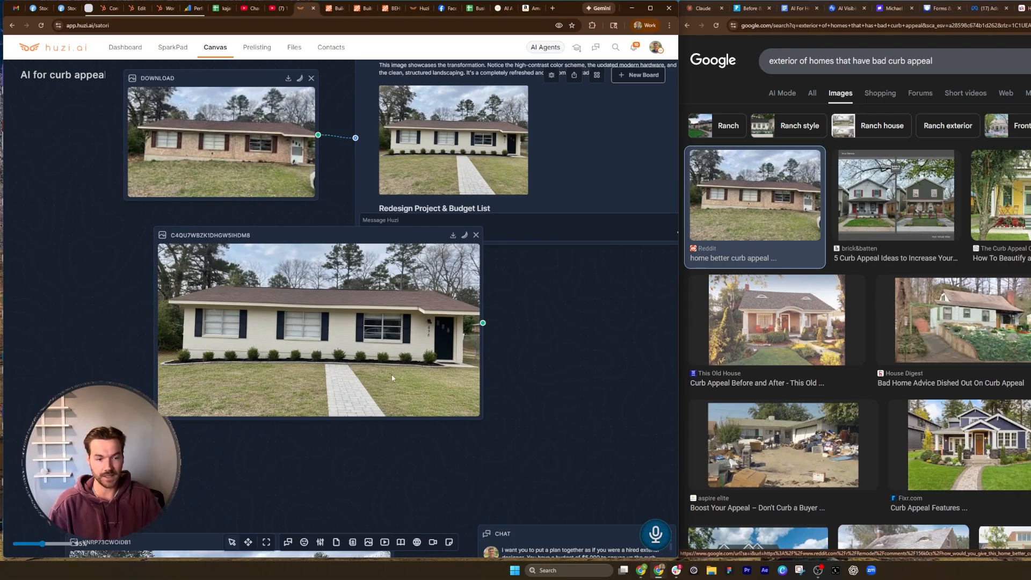
drag(357, 237, 308, 274)
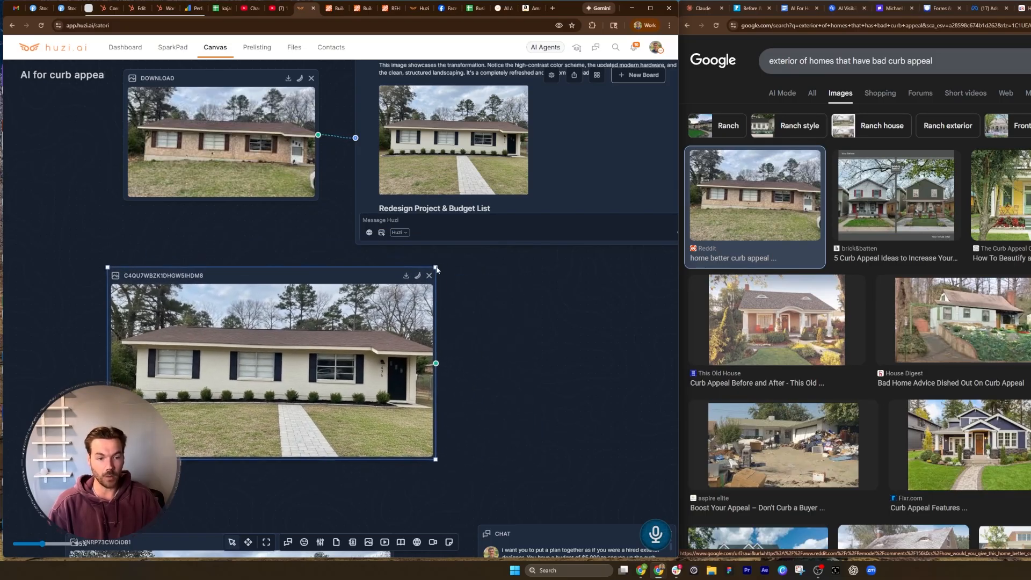
drag(437, 269, 355, 298)
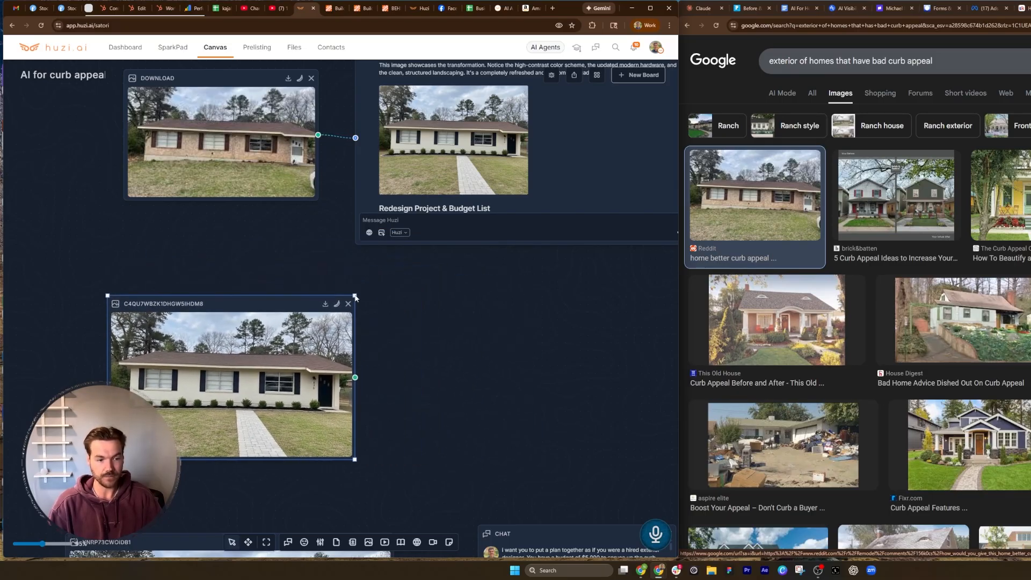
drag(434, 152, 628, 472)
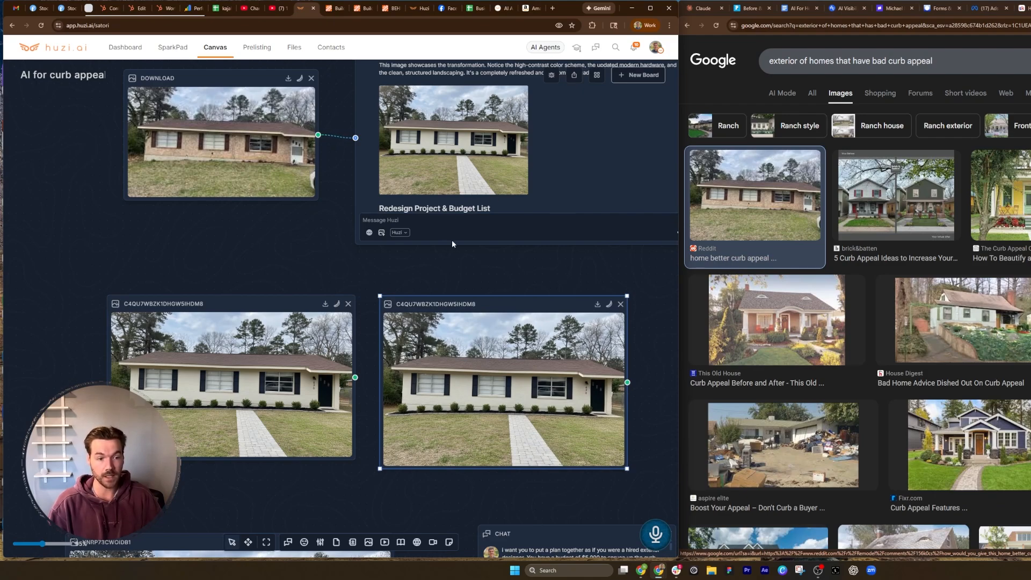
Request an AI edit of the first redesign copy to move the concrete pavers to the right of the image, in front.
click(337, 304)
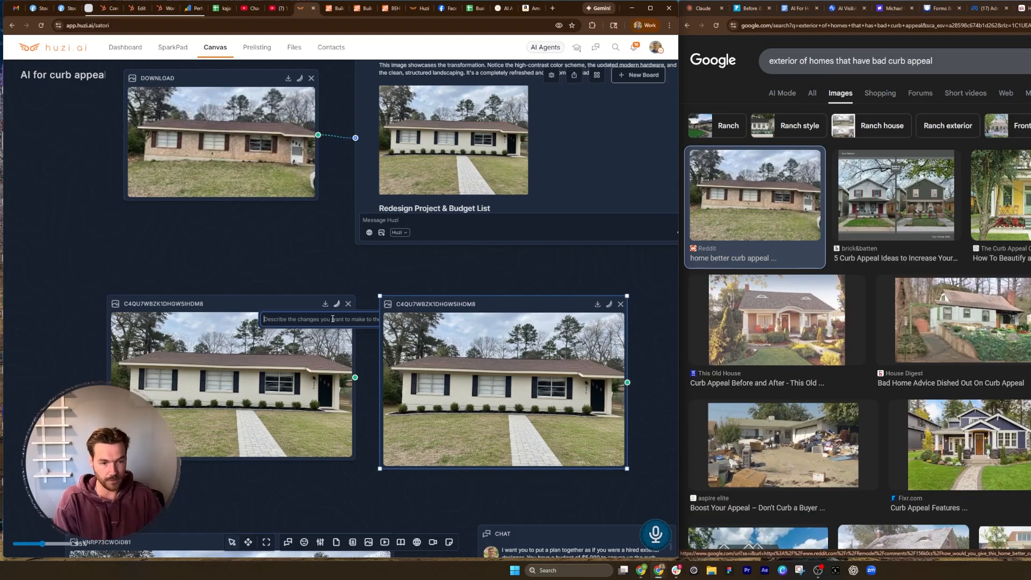
text(move the )
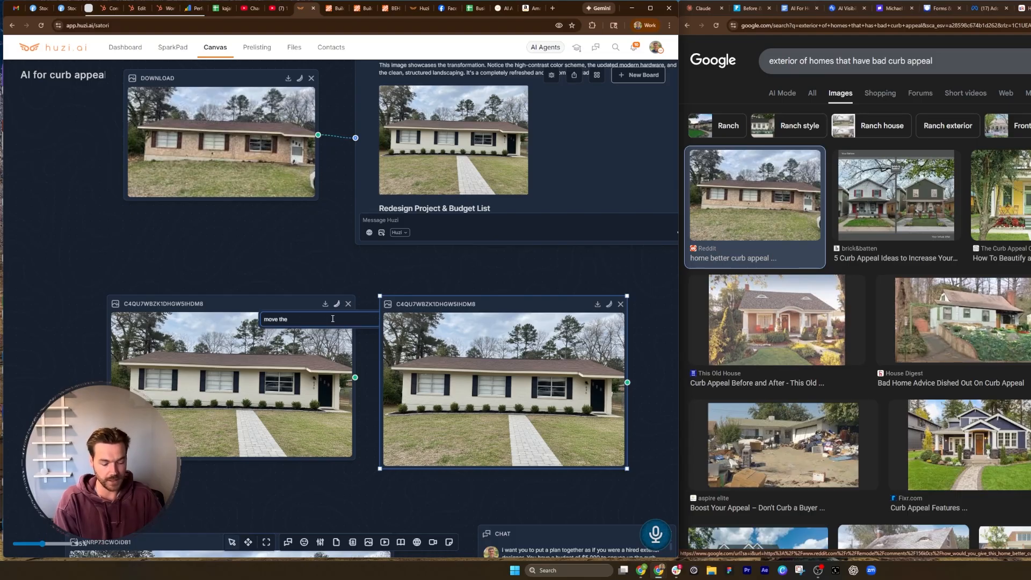
text(concrete pavers)
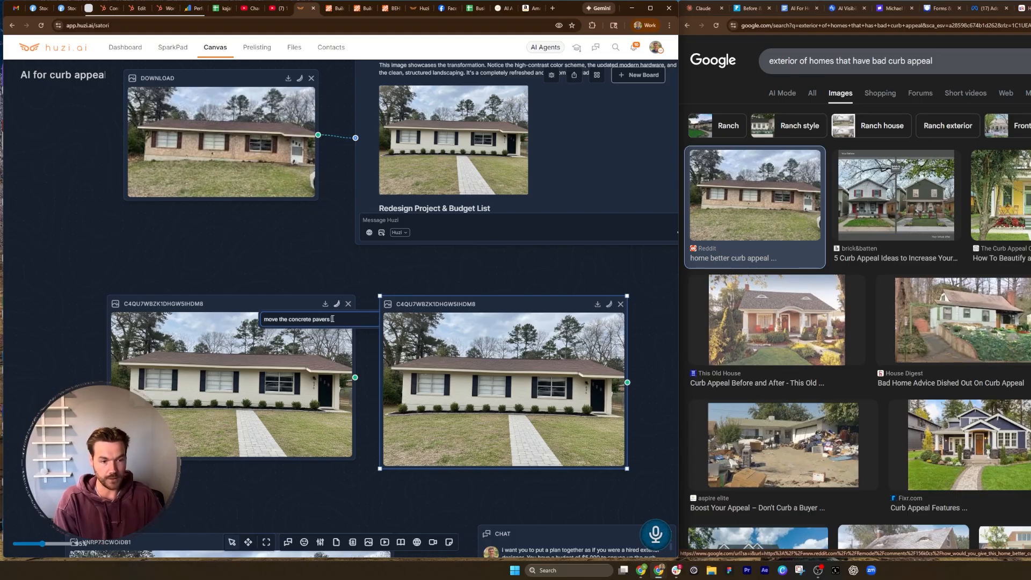
text( to the right of)
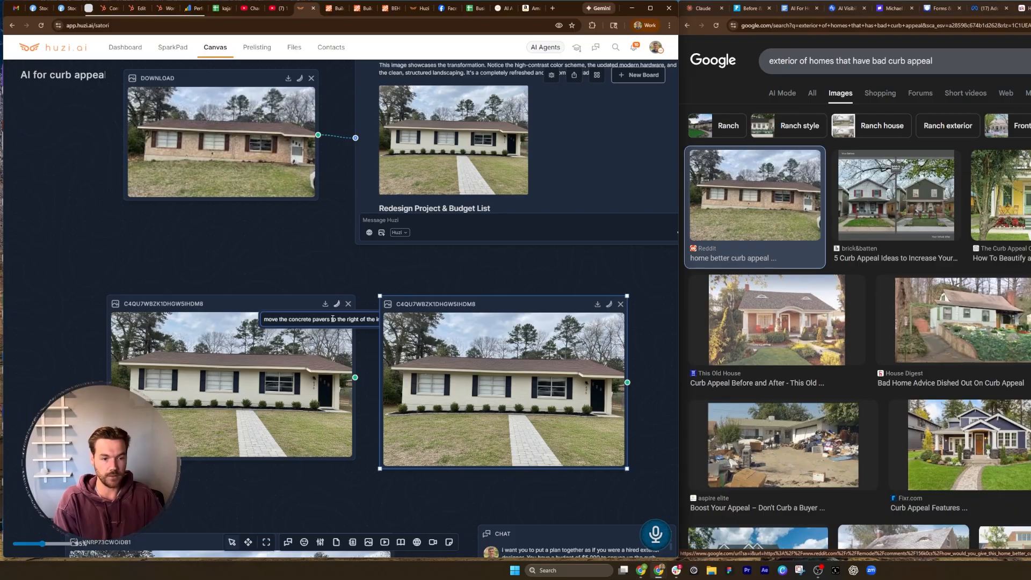
text( the i)
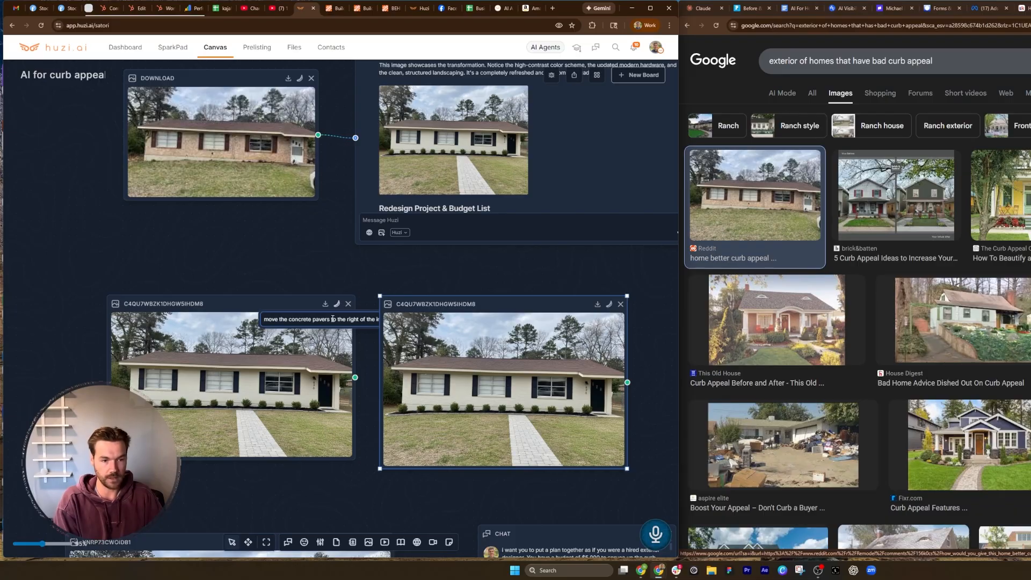
text(mage in  front c)
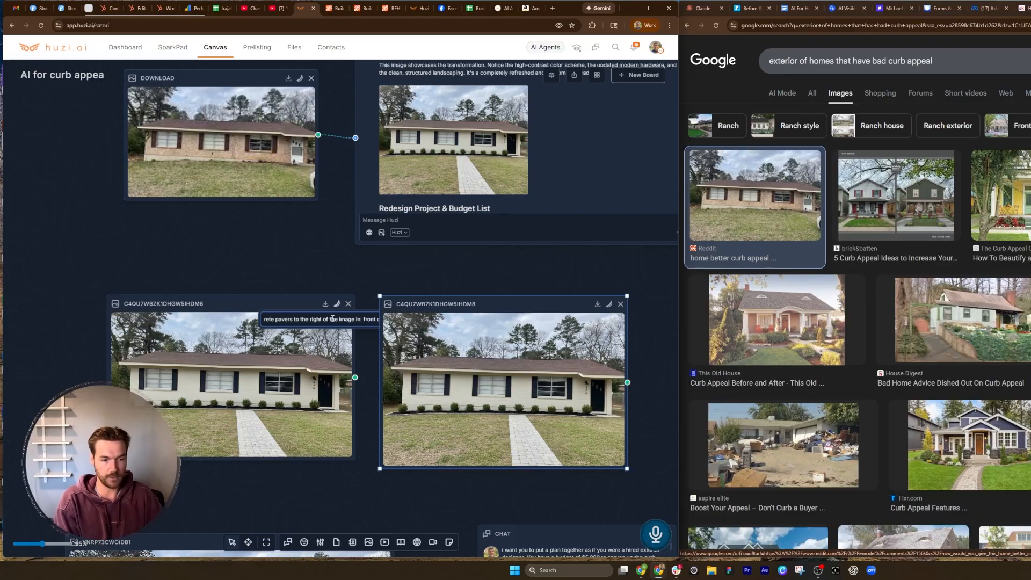
key(Return)
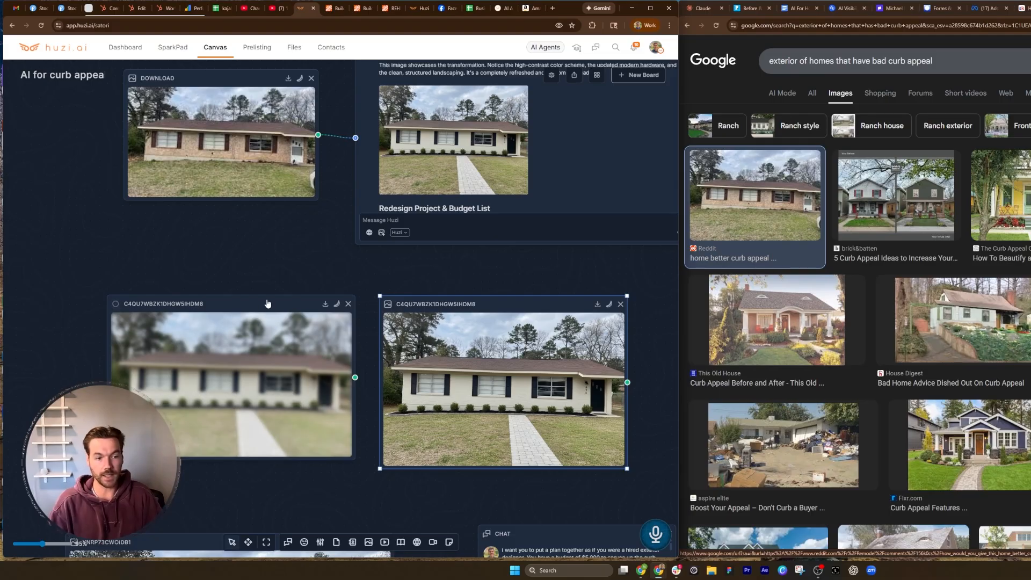
Reposition the second redesign copy slightly so it sits level beside the copy being edited.
drag(525, 307, 530, 306)
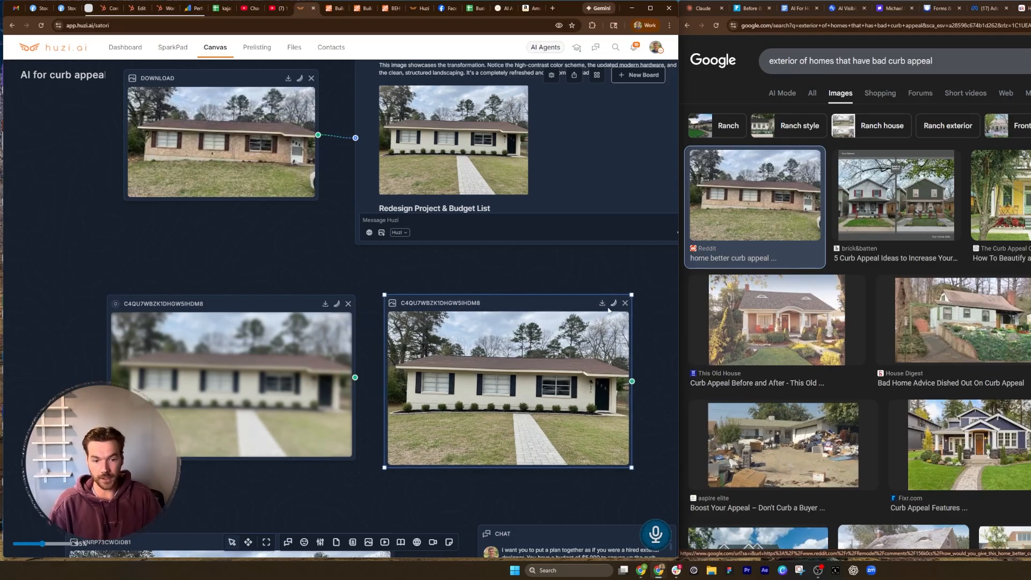
drag(580, 304, 585, 294)
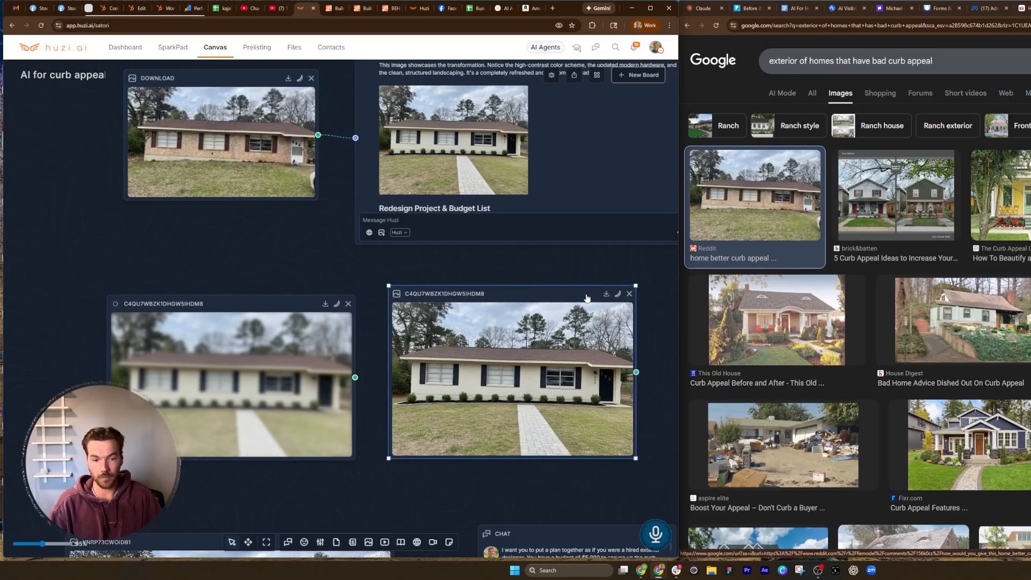
Request an AI edit of the second redesign copy to move the pavers to the right side of the image and make the grass look greener.
click(617, 296)
text(the )
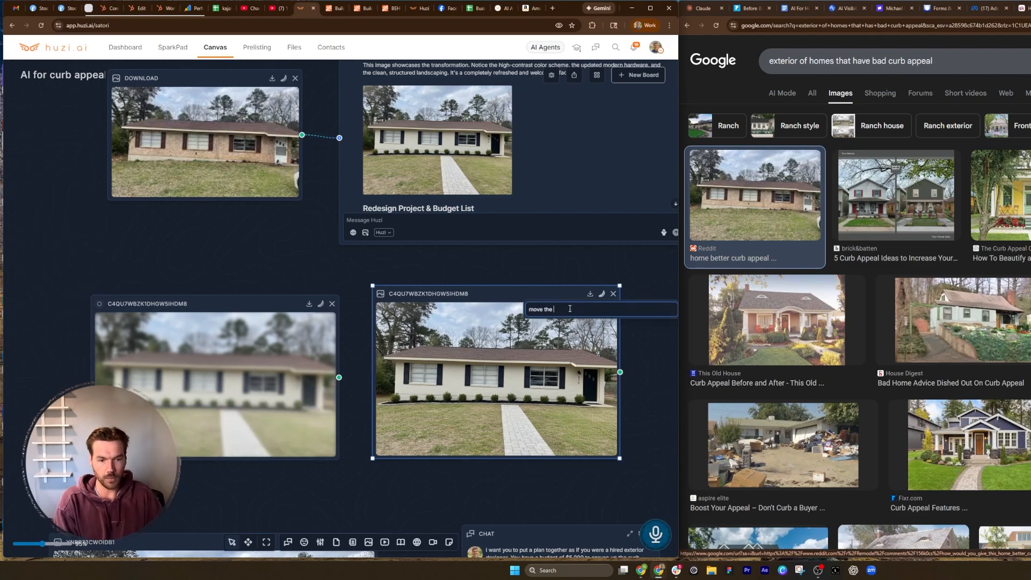
text(pavers to the r)
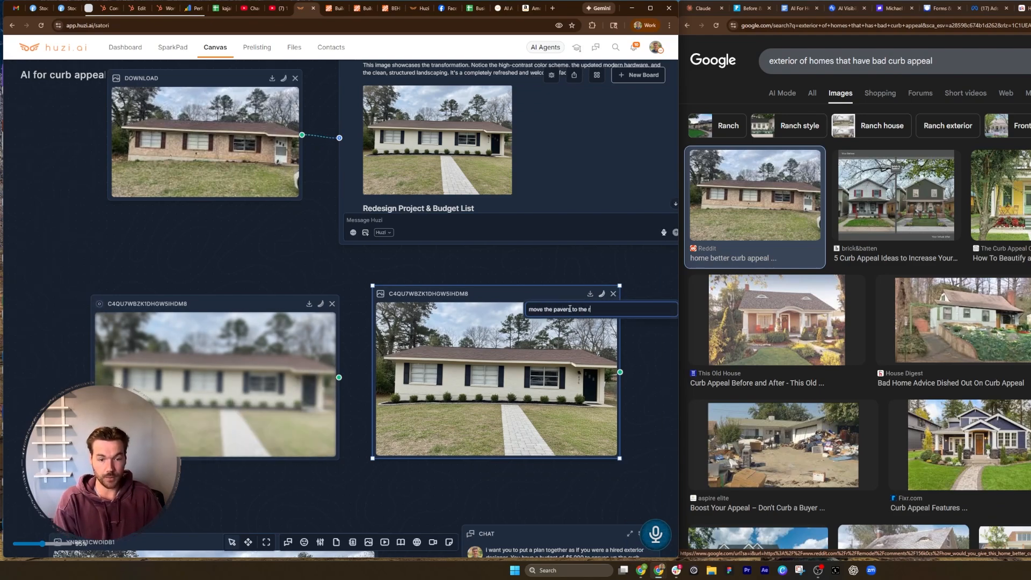
text(ight side of the image and )
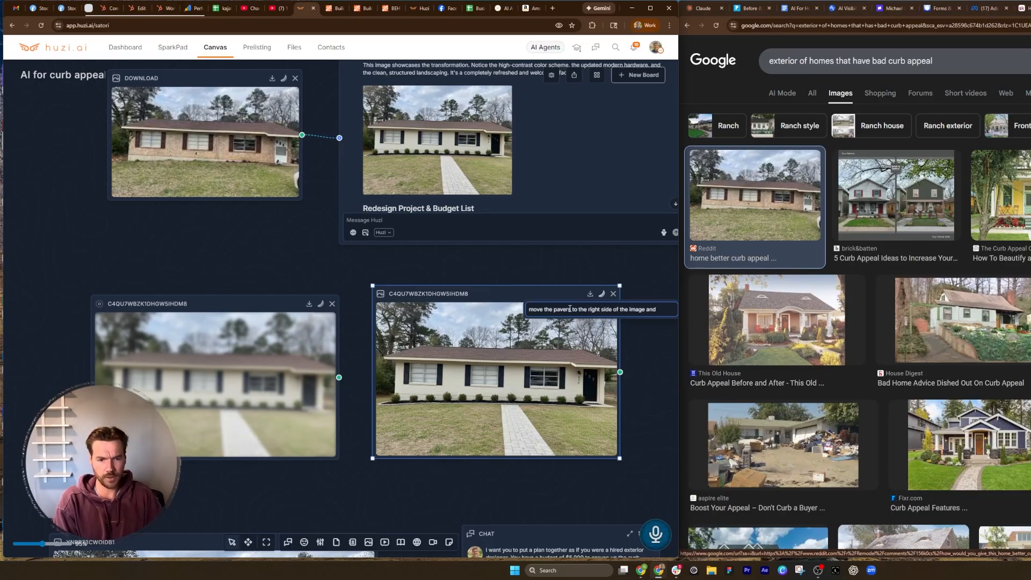
text(make the grass )
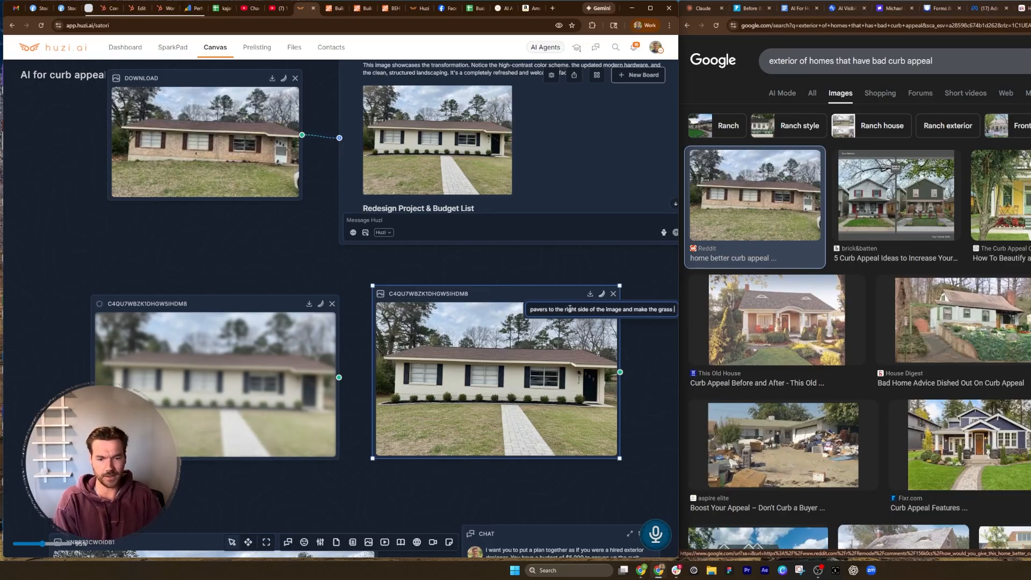
text(look greene)
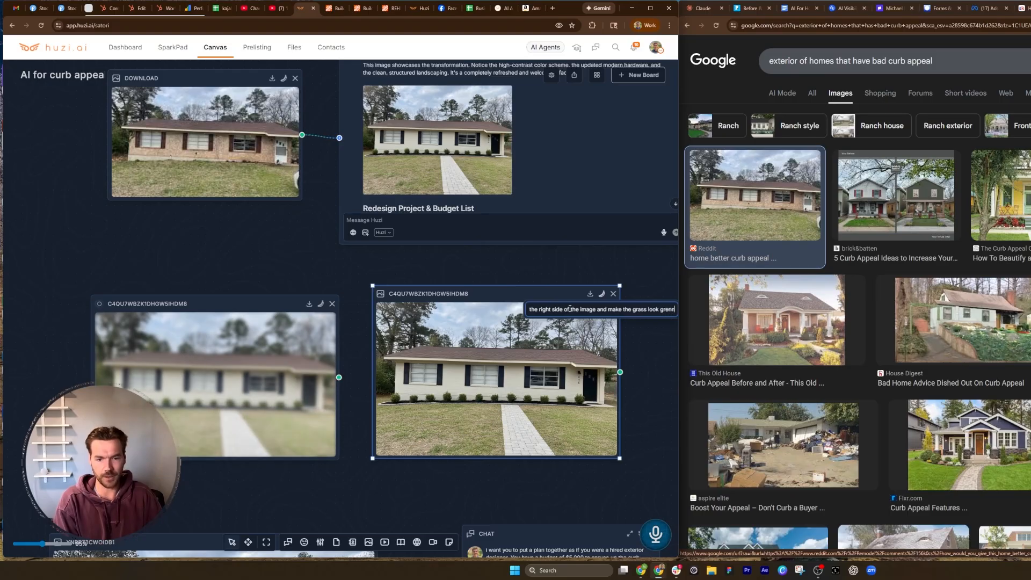
text(r)
key(Return)
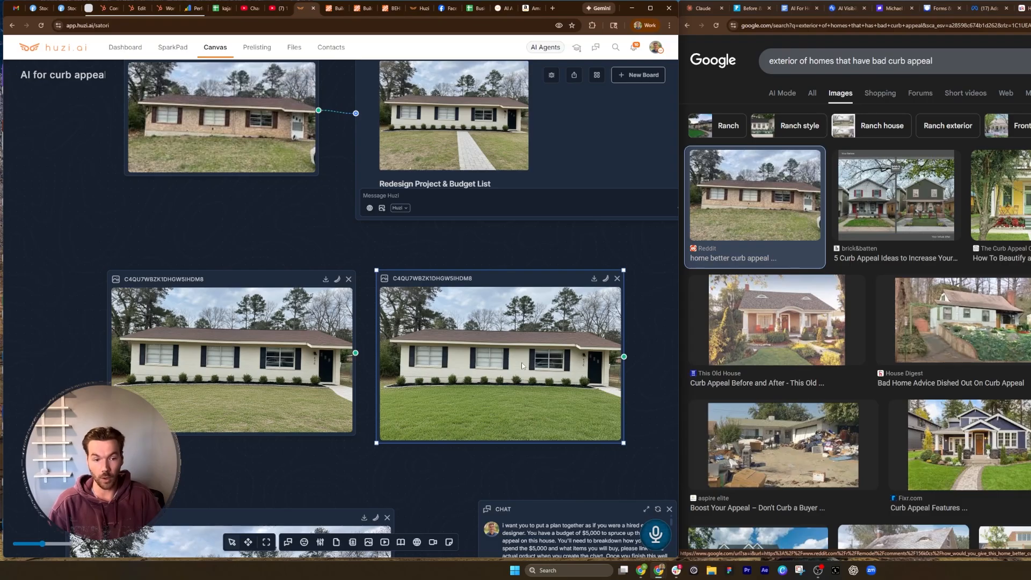
Review the budget breakdown in the chat and continue through the conversation to the aerial shot of the redesigned home.
scroll(587, 141, down, 10)
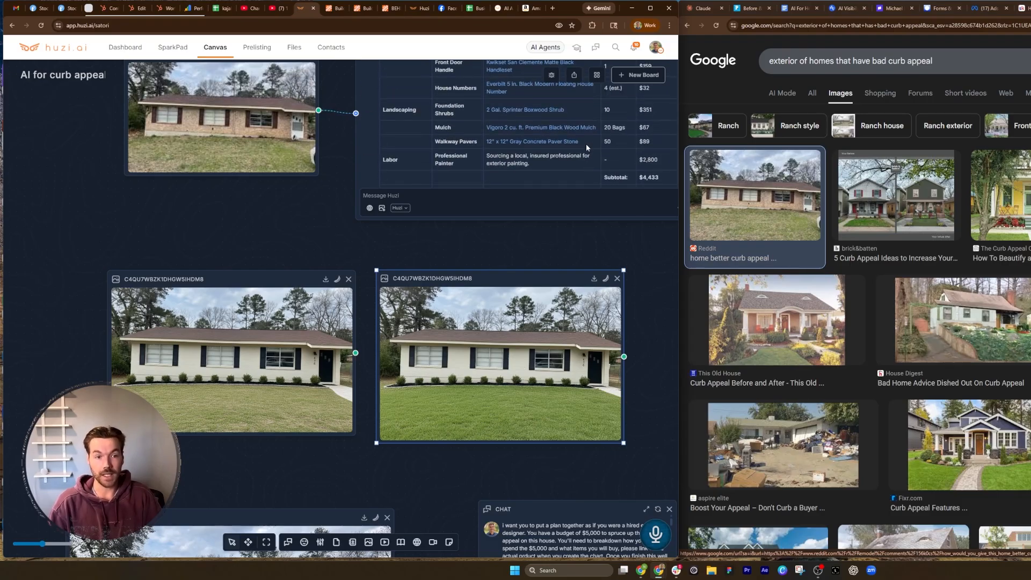
scroll(592, 137, up, 3)
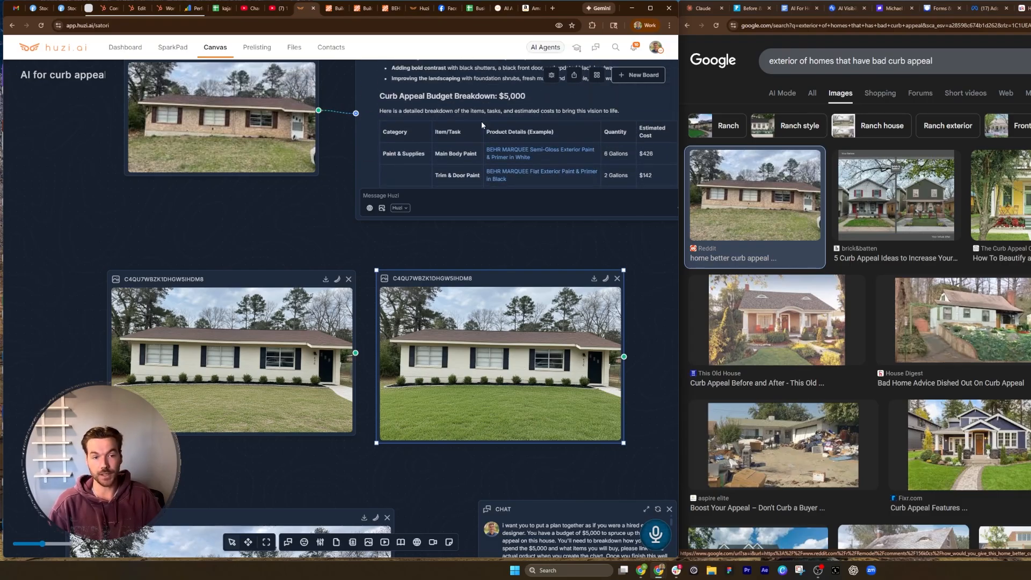
scroll(564, 128, down, 5)
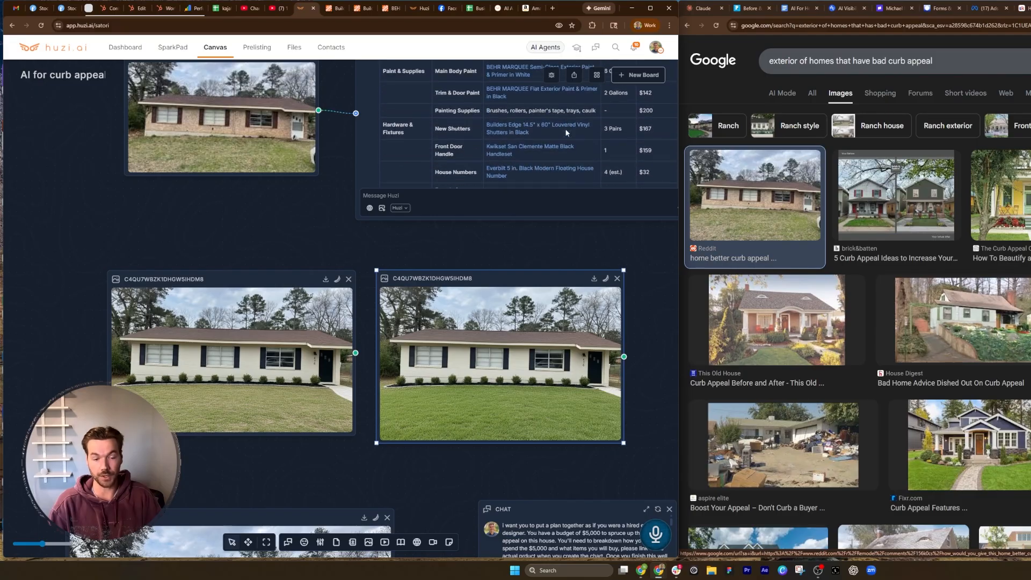
click(633, 316)
drag(633, 316, 626, 306)
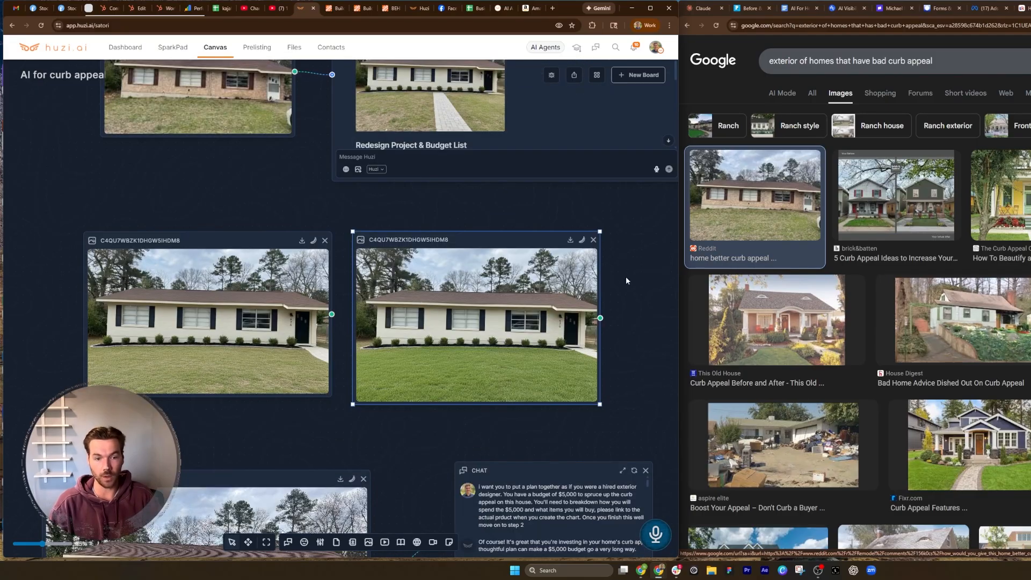
click(627, 271)
key(space)
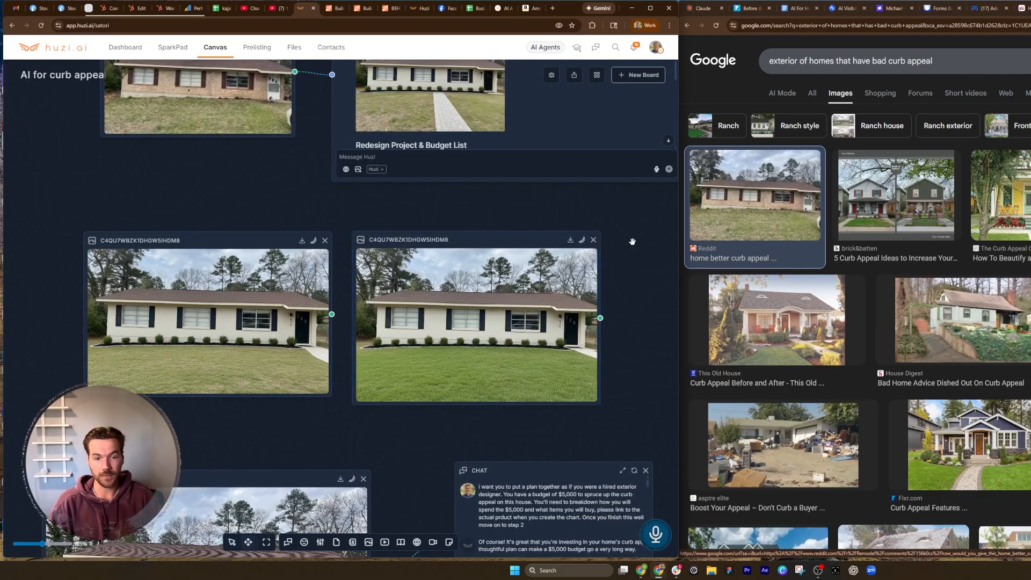
drag(633, 239, 596, 386)
scroll(496, 202, down, 10)
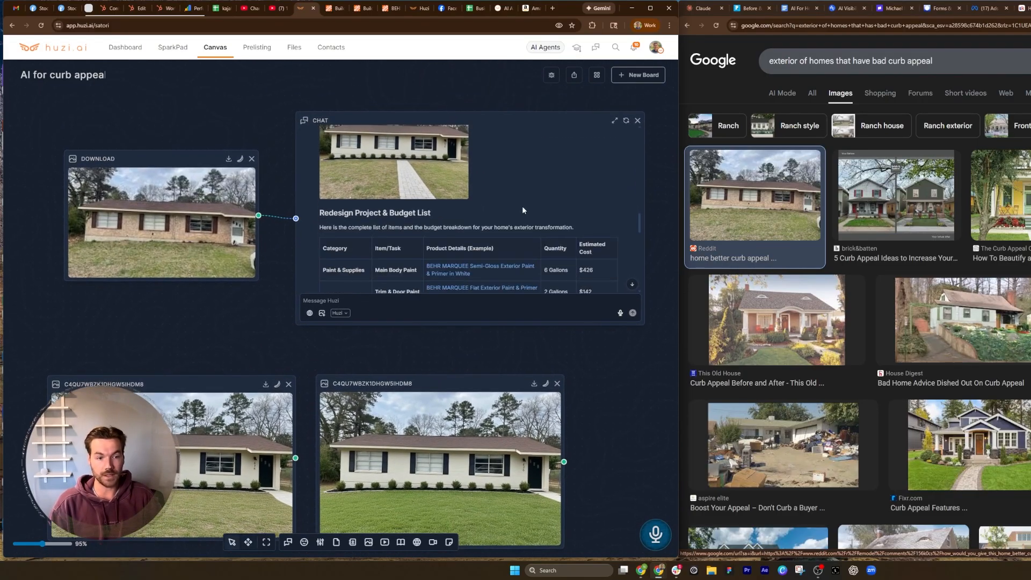
scroll(542, 203, down, 3)
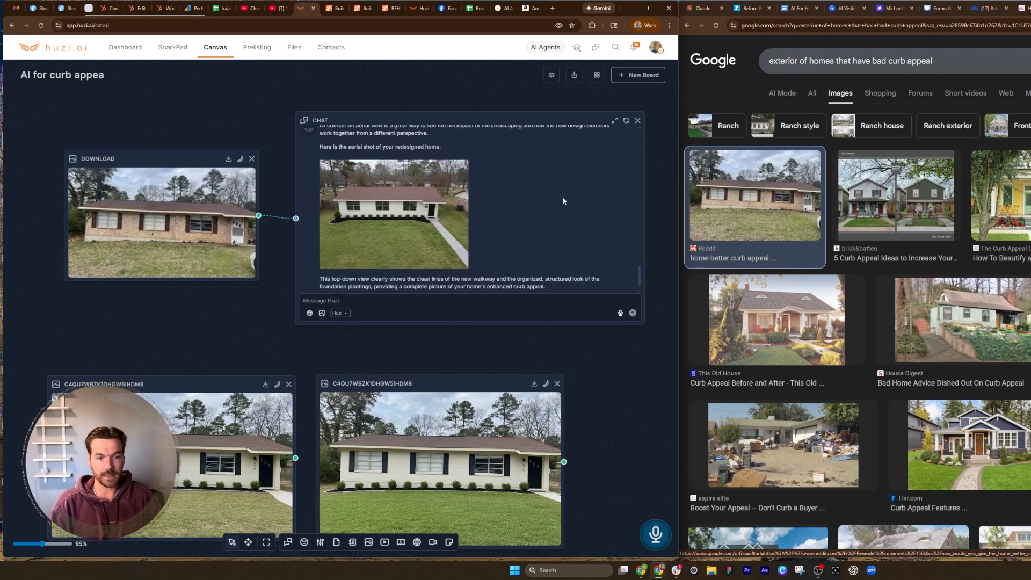
scroll(553, 204, up, 2)
scroll(545, 213, down, 3)
scroll(545, 214, up, 3)
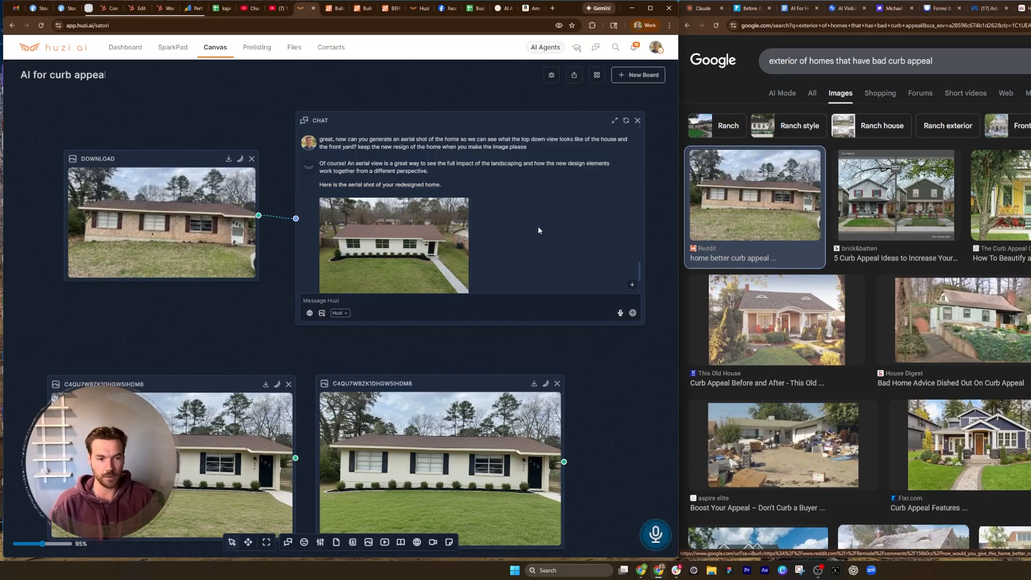
Place the chat's aerial shot on the canvas beside the second redesign copy and enlarge it to match that image's height.
drag(633, 387, 576, 289)
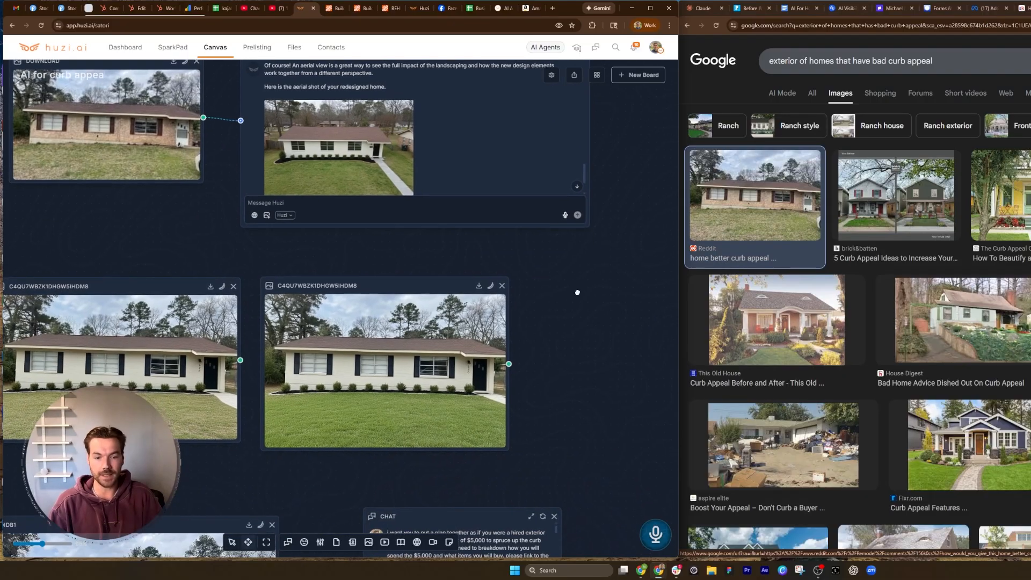
drag(395, 180, 575, 349)
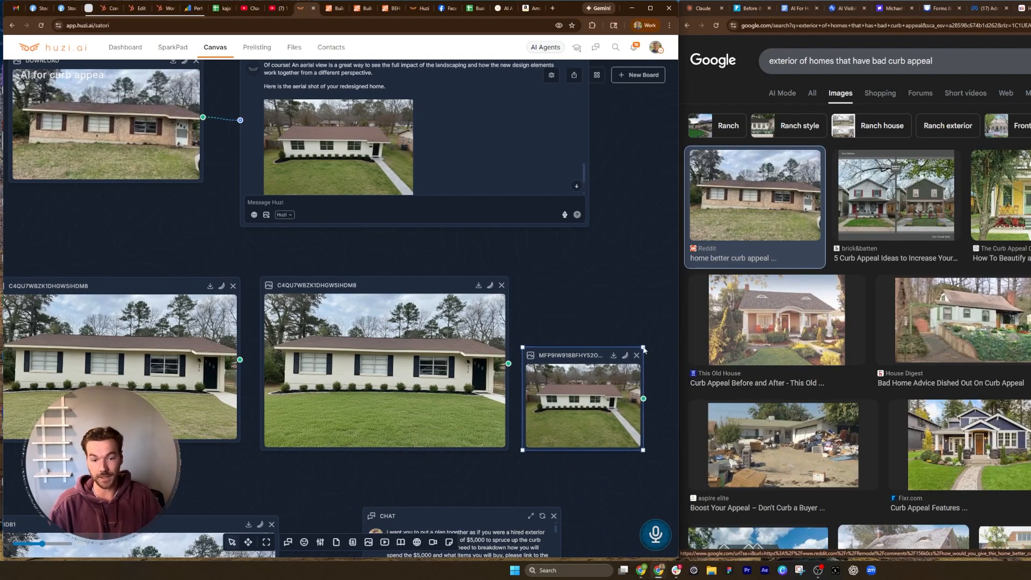
drag(643, 350, 693, 295)
drag(634, 274, 486, 228)
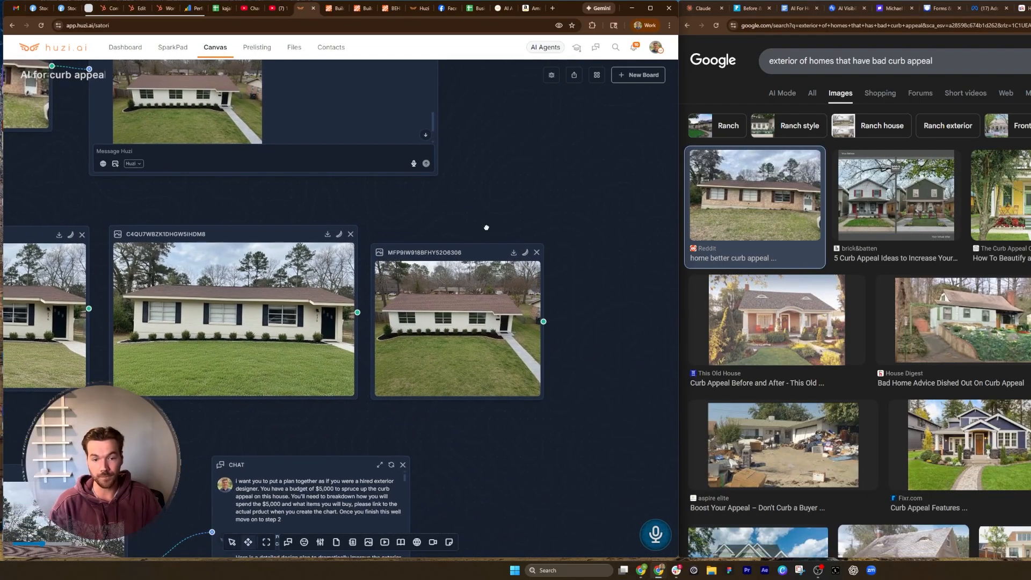
click(479, 251)
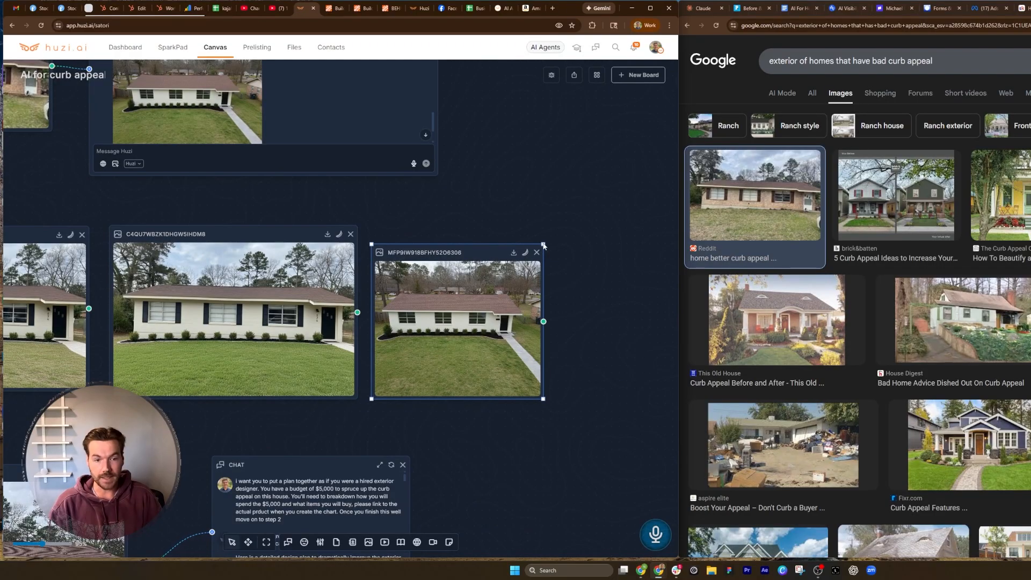
drag(543, 244, 612, 227)
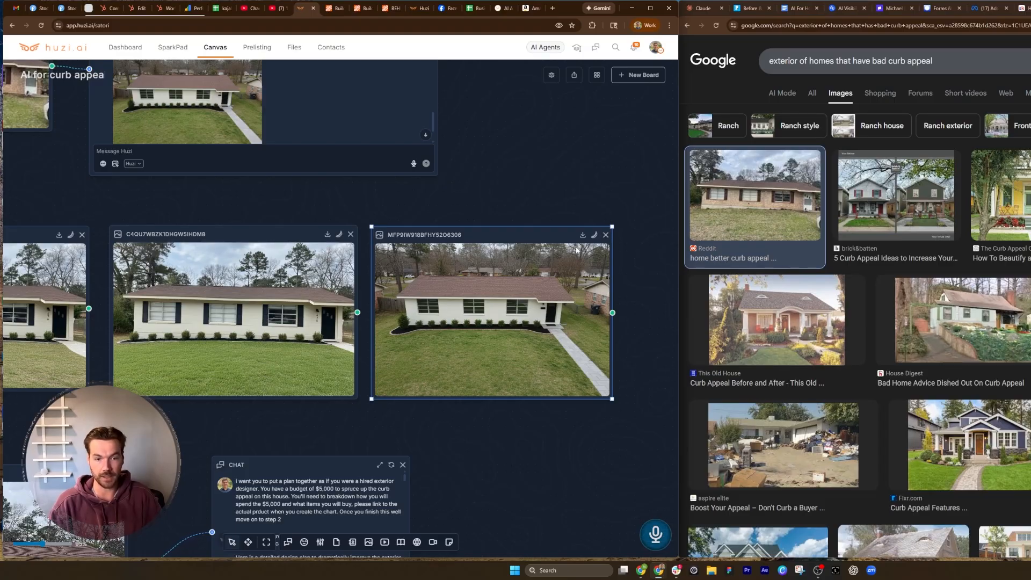
Request an AI edit of the aerial image to add black shutters to the windows in the front of the house.
text(can you add )
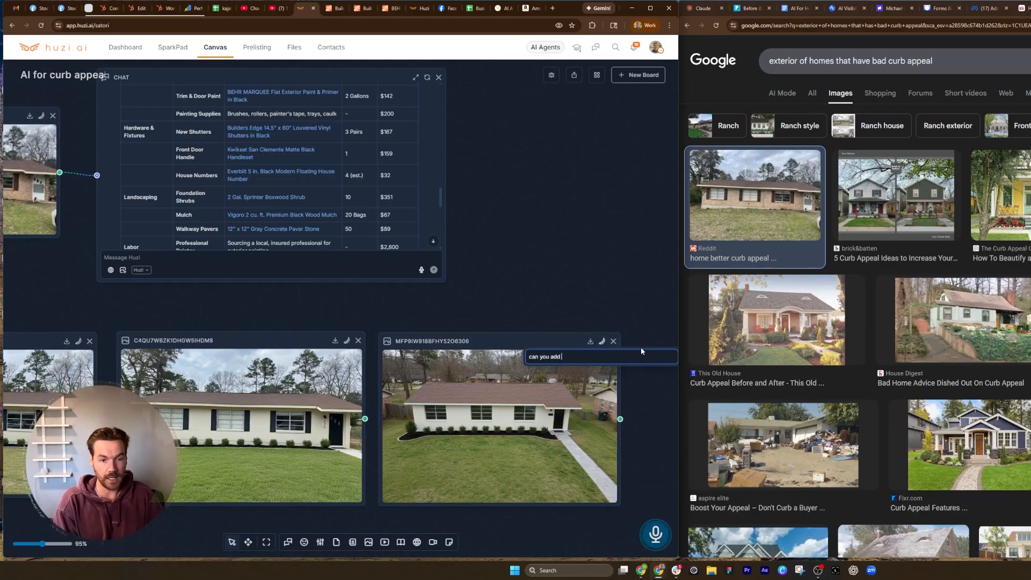
text(black shut)
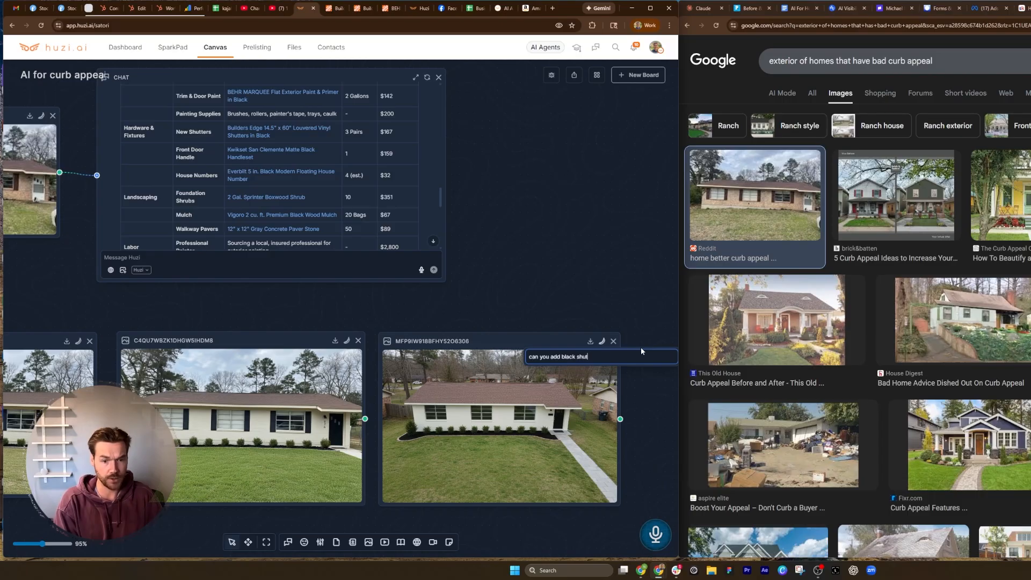
text(ters to the windows)
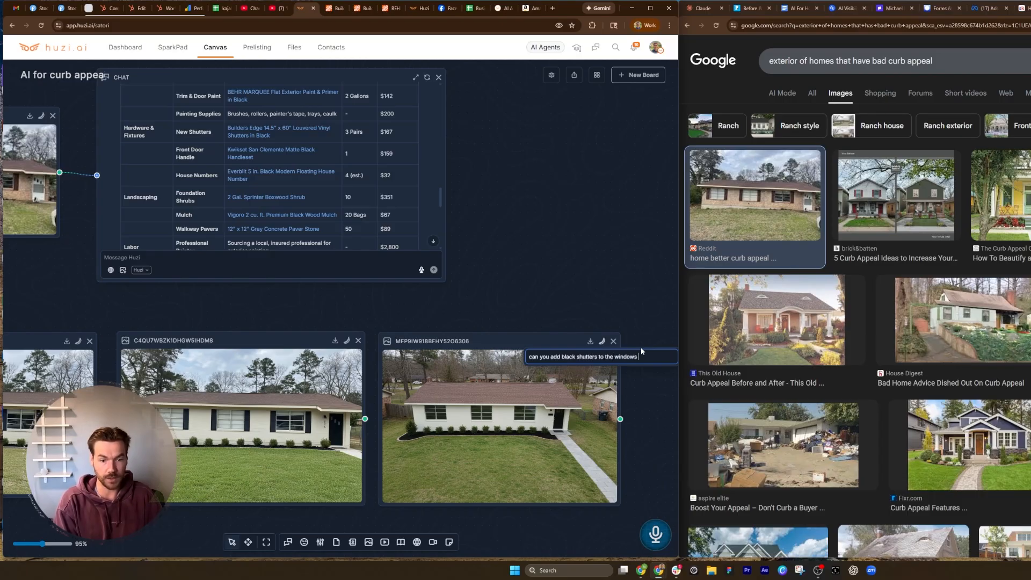
text( in the fornt)
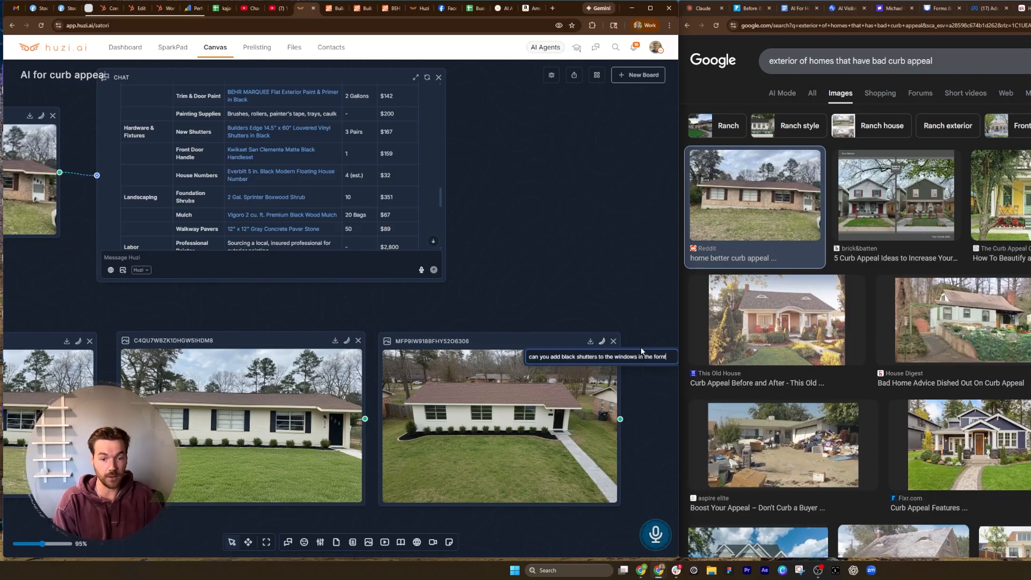
key(BackSpace)
key(BackSpace)
key(BackSpace)
key(BackSpace)
text(ront of the house)
key(Return)
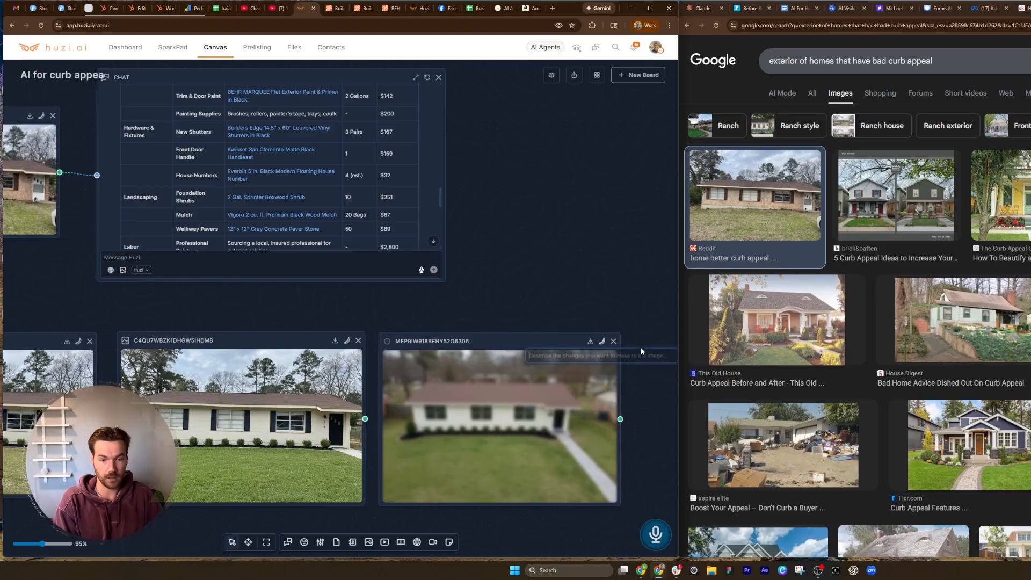
Examine the edited aerial image alongside the other redesigns and the chat's Redesign Project & Budget List.
drag(645, 376, 670, 319)
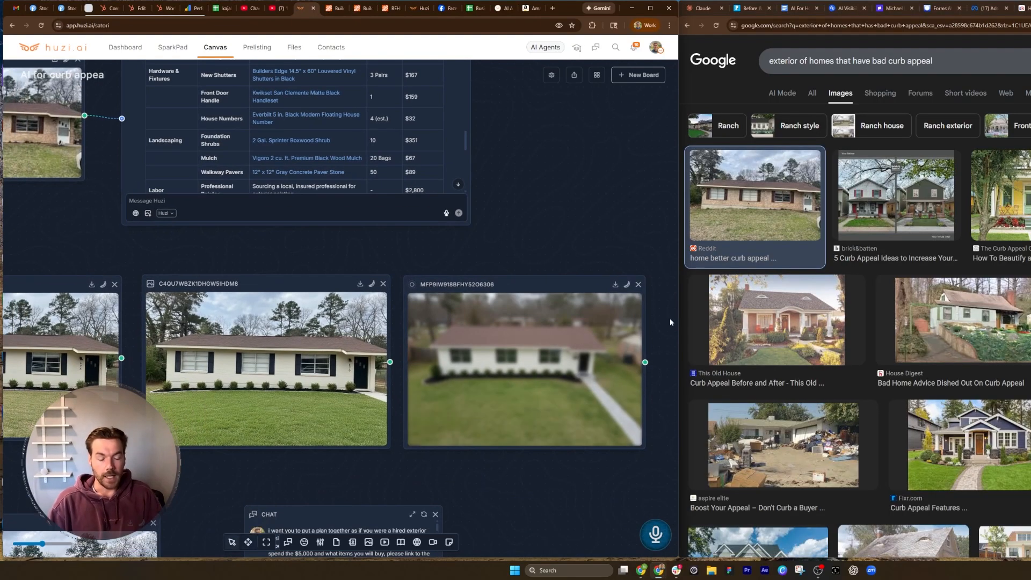
drag(546, 199, 490, 246)
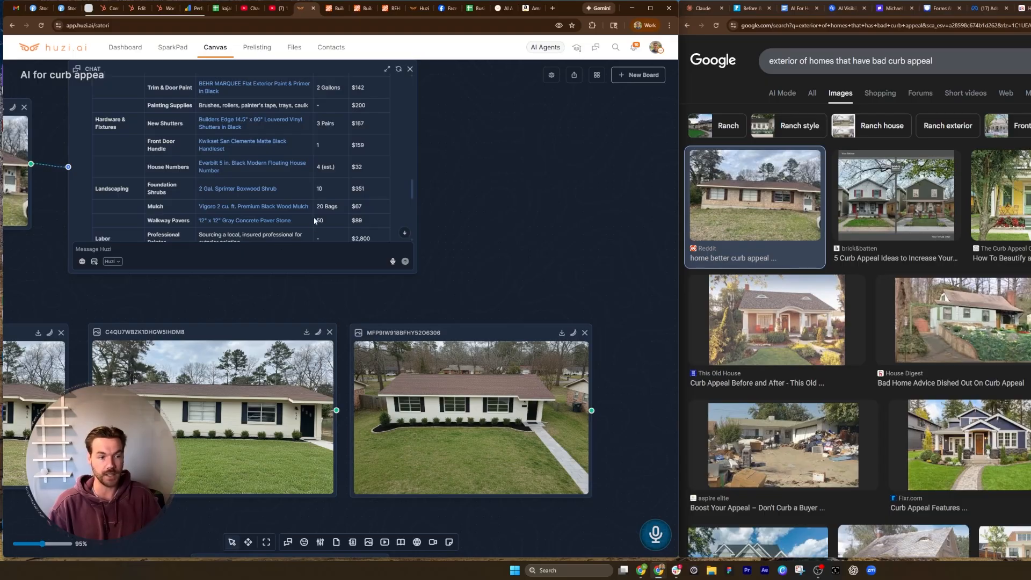
scroll(314, 217, down, 3)
drag(440, 207, 585, 214)
scroll(419, 200, up, 7)
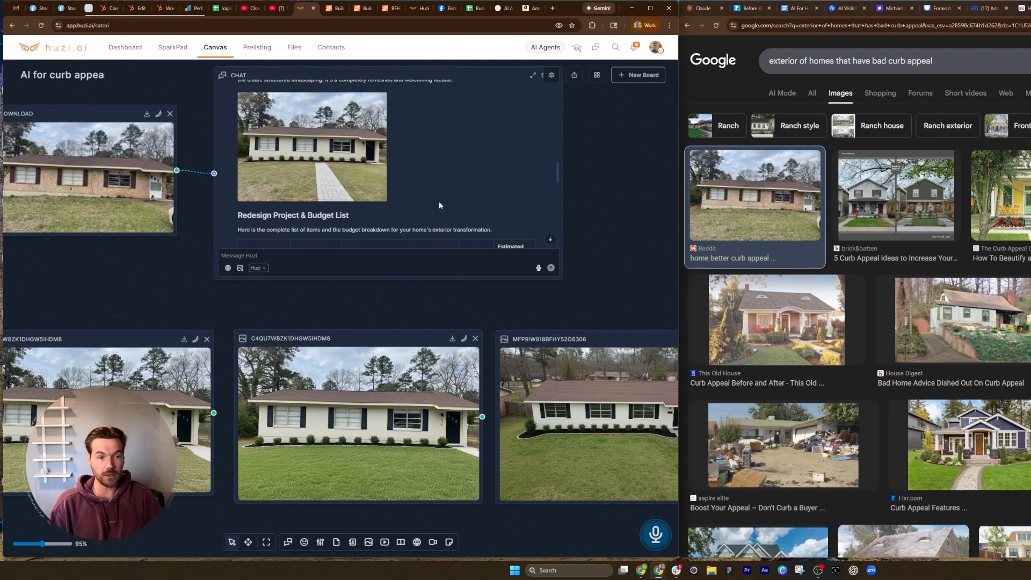
scroll(439, 203, down, 5)
scroll(439, 204, up, 4)
scroll(438, 194, down, 2)
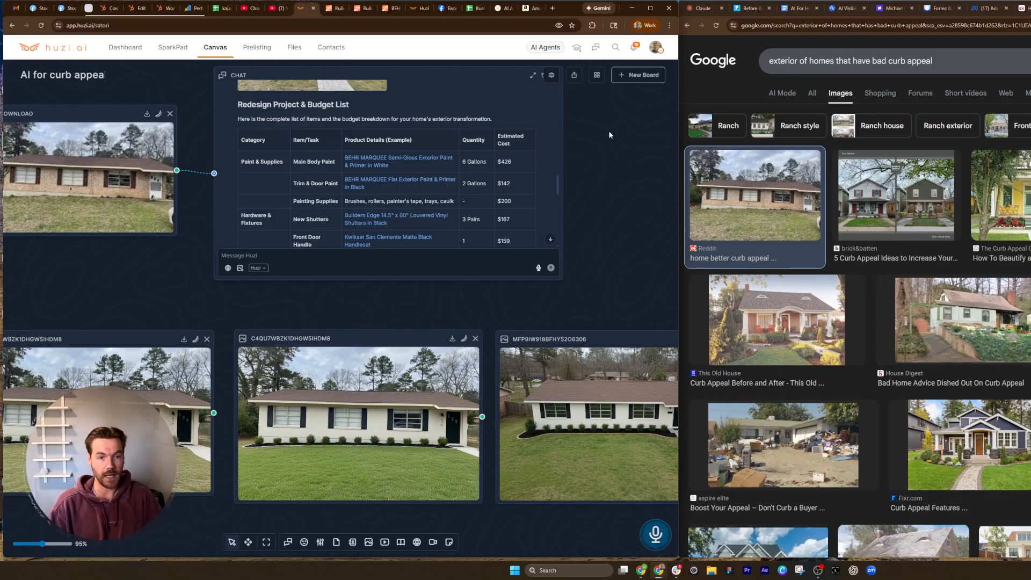
drag(610, 135, 590, 206)
scroll(450, 232, down, 1)
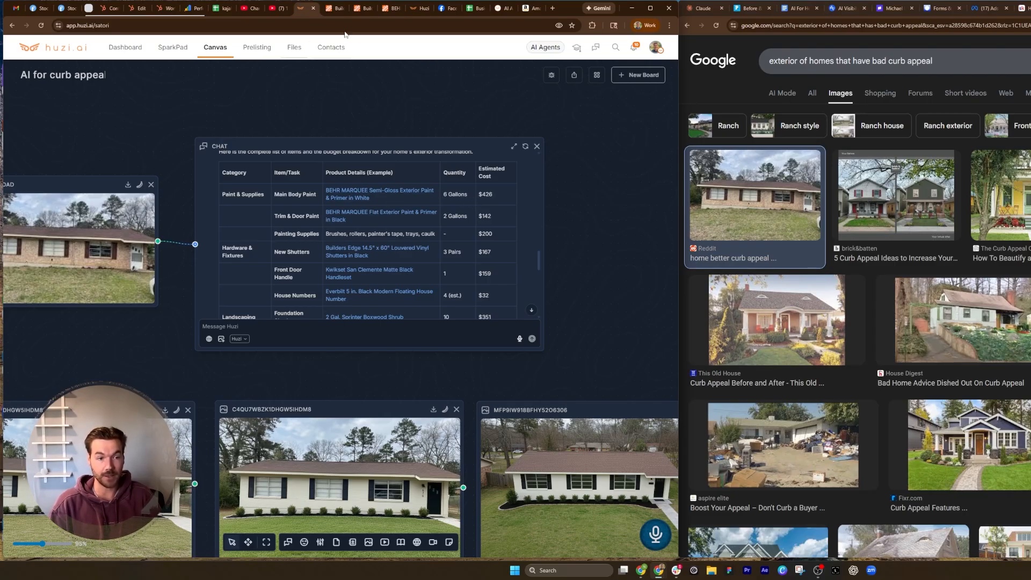
Check the Home Depot pages for the Builders Edge shutters and BEHR Marquee paint against the budget table, ending on the canvas.
click(360, 8)
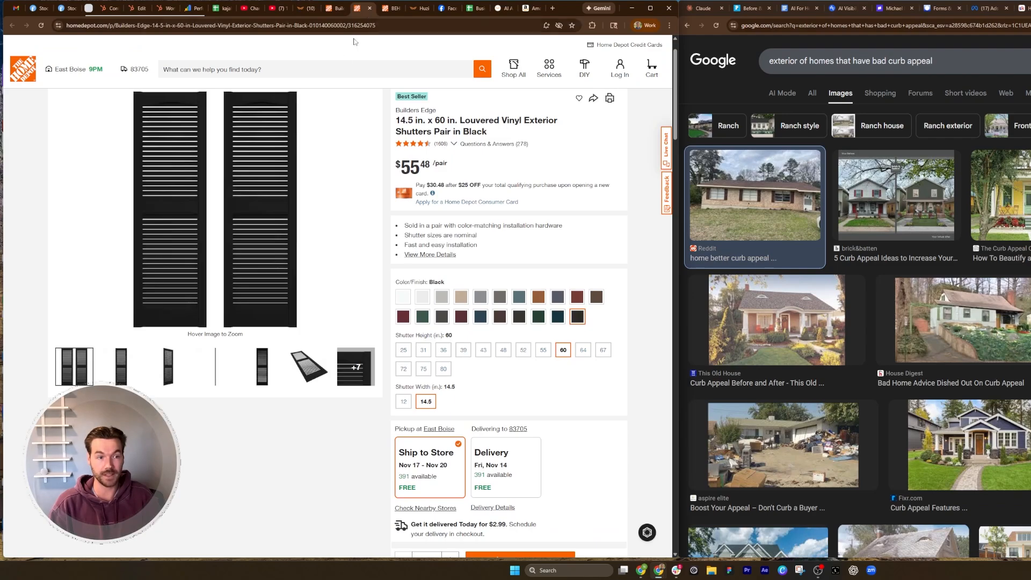
click(390, 8)
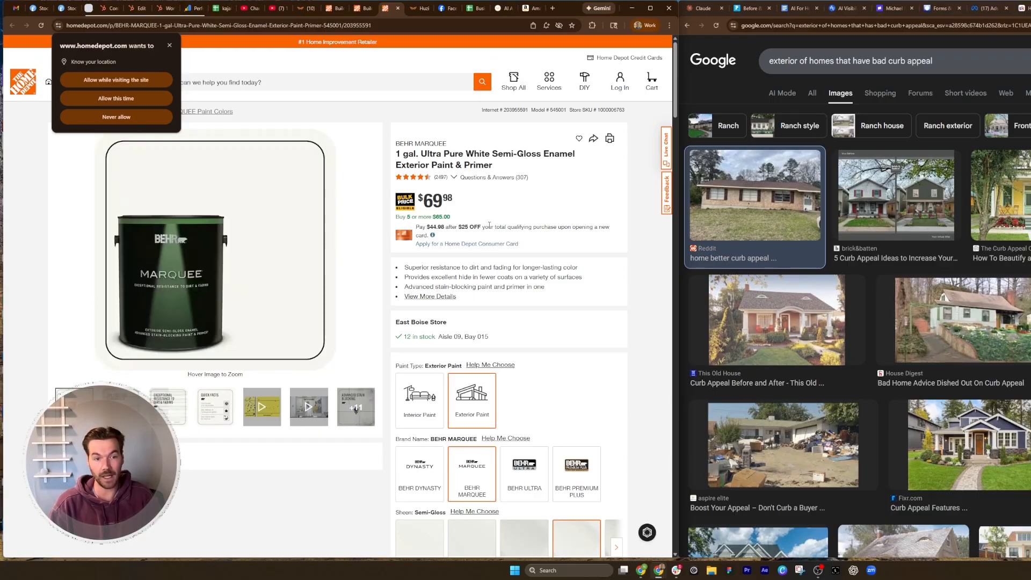
click(305, 8)
scroll(413, 224, down, 1)
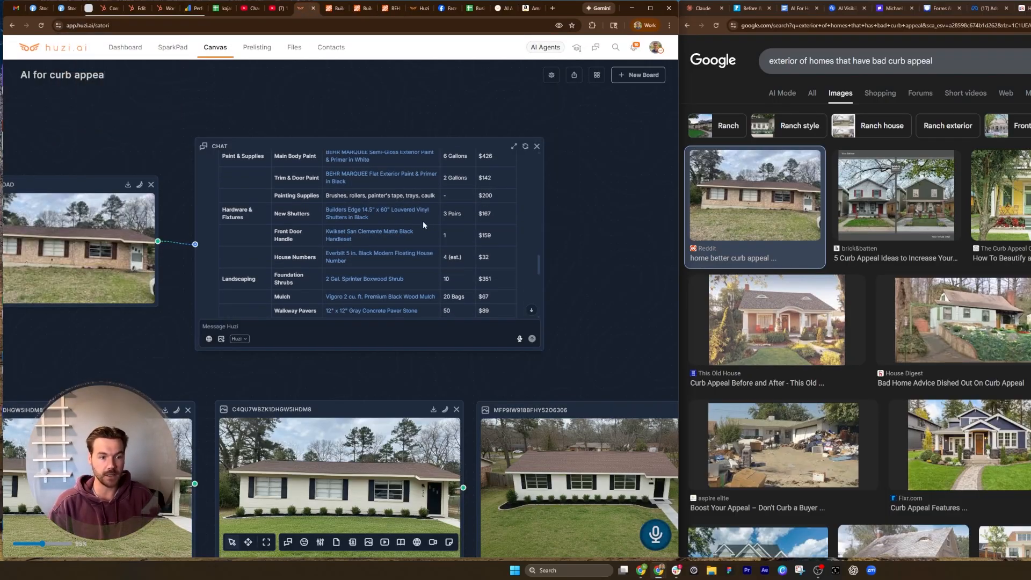
click(361, 9)
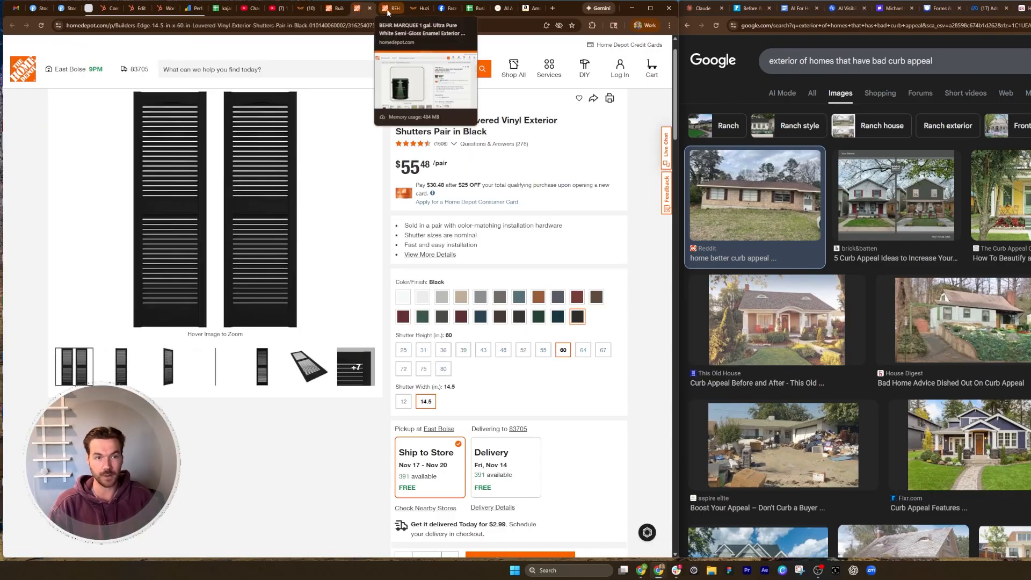
click(388, 9)
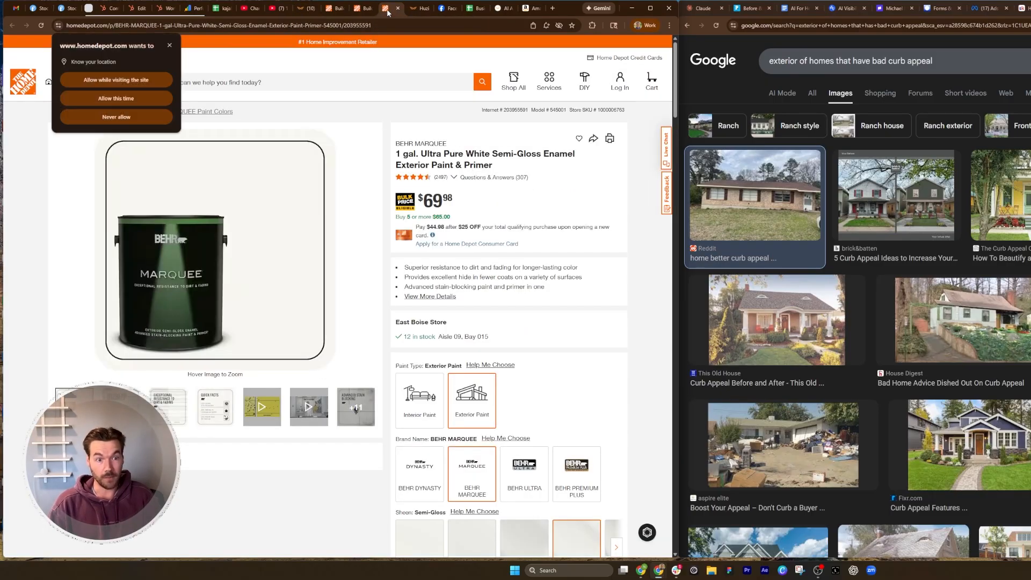
click(308, 8)
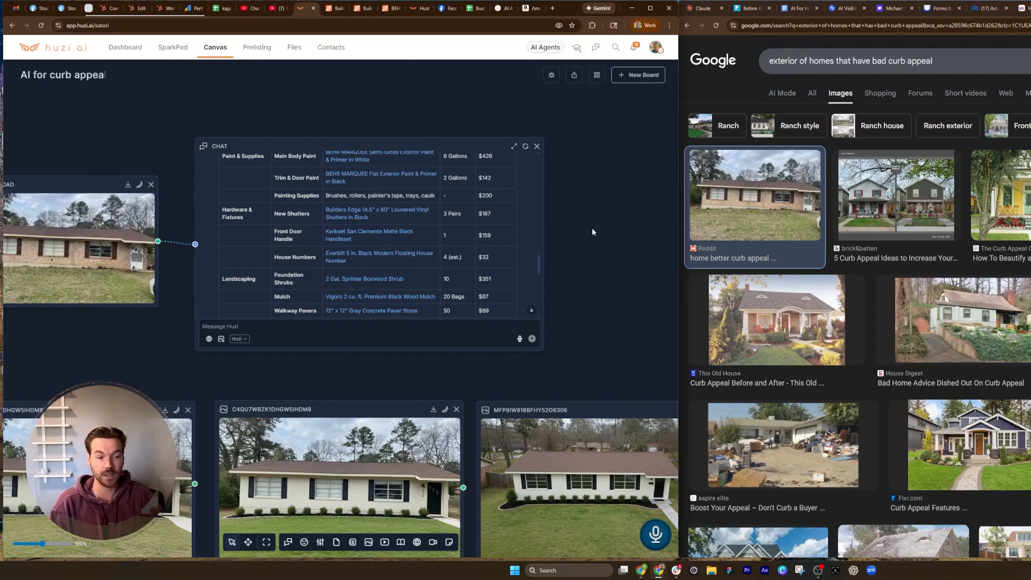
Inspect the board's sharing dialog and its invitation field, closing it without inviting anyone.
click(575, 75)
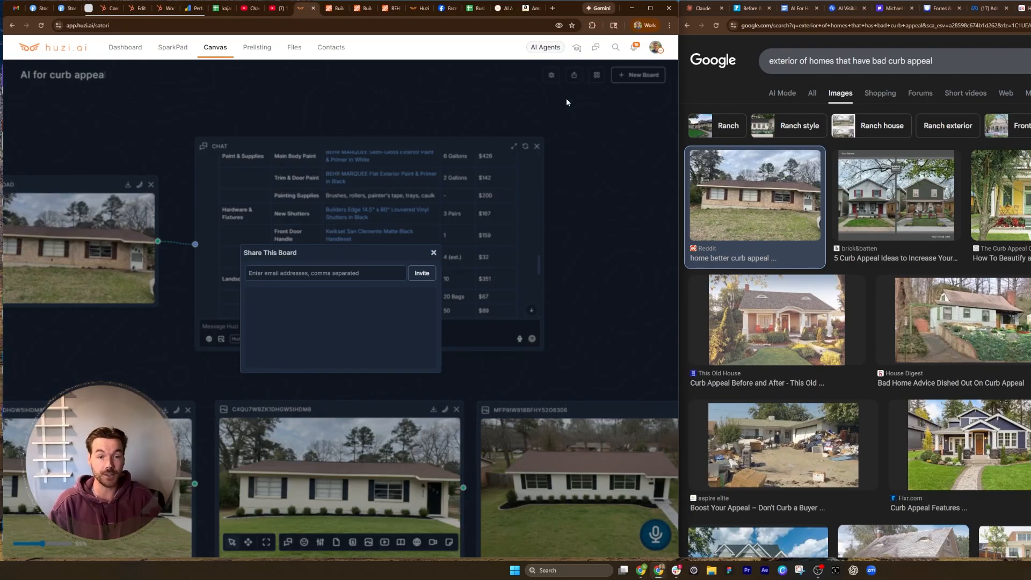
click(354, 275)
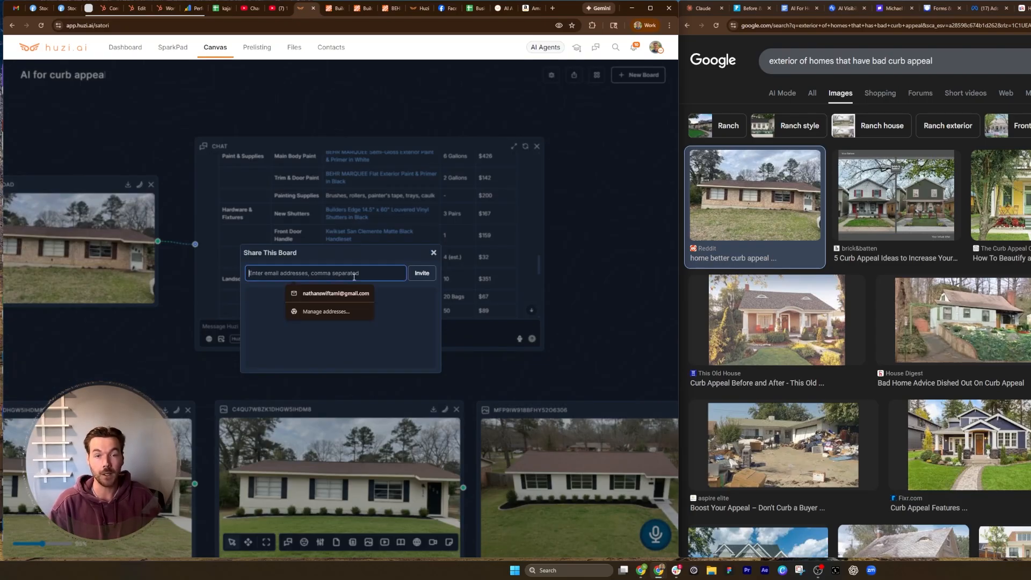
click(585, 261)
click(434, 253)
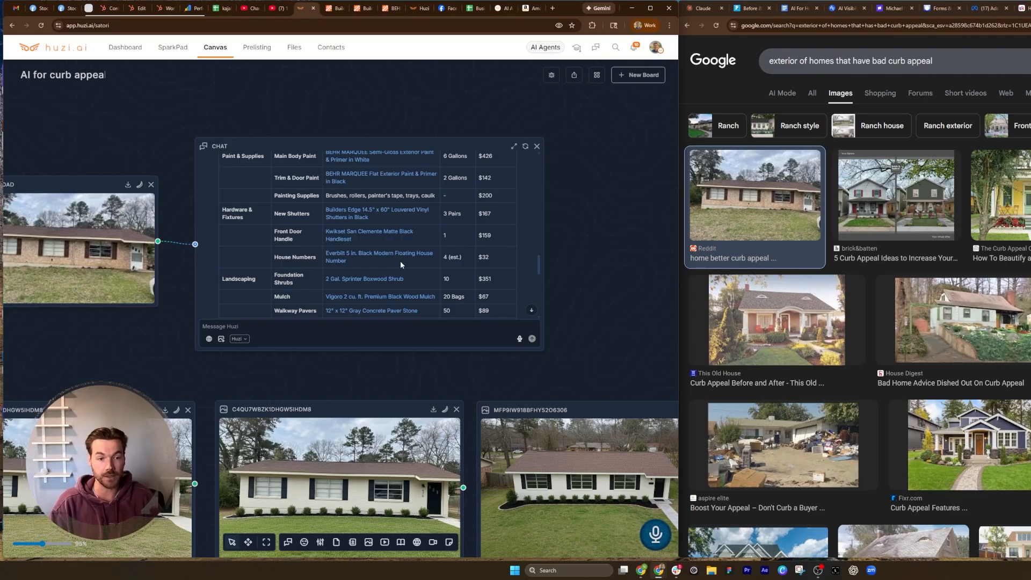
Ask the chat for the overall price improvement if the house were sold, and read its Estimated Return on Investment section.
scroll(400, 262, down, 3)
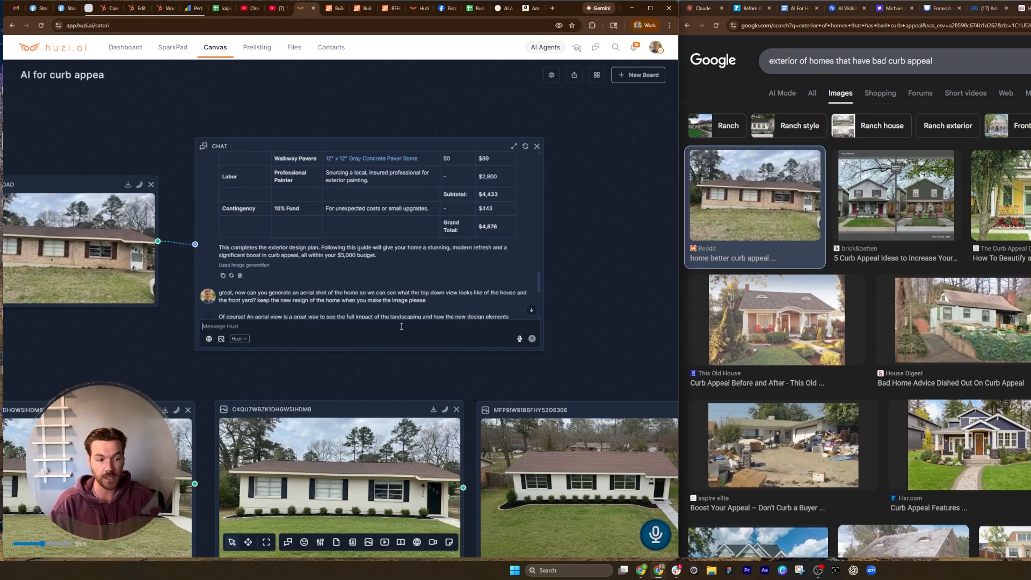
text(what)
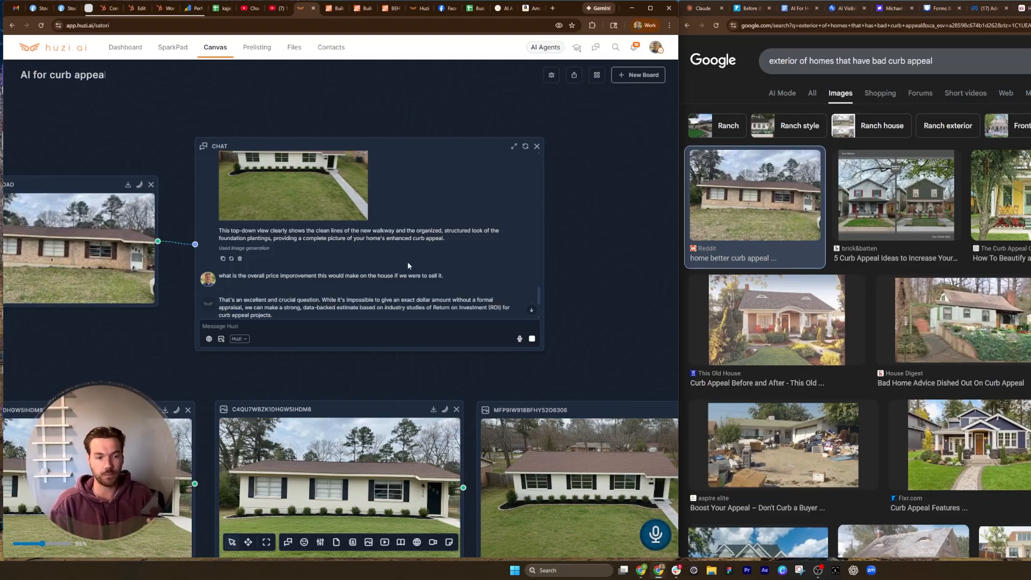
scroll(459, 244, down, 3)
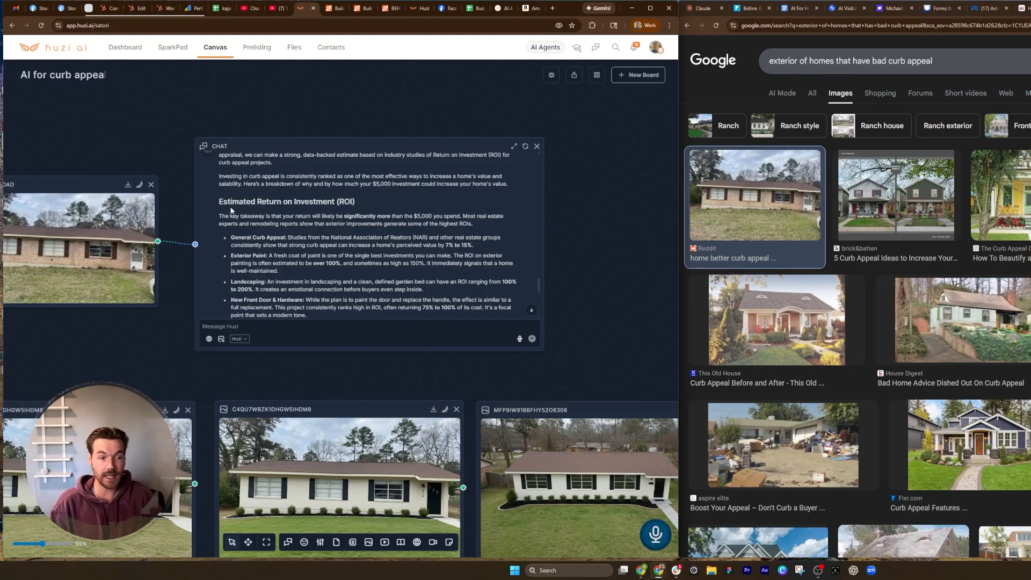
drag(220, 202, 366, 203)
click(366, 203)
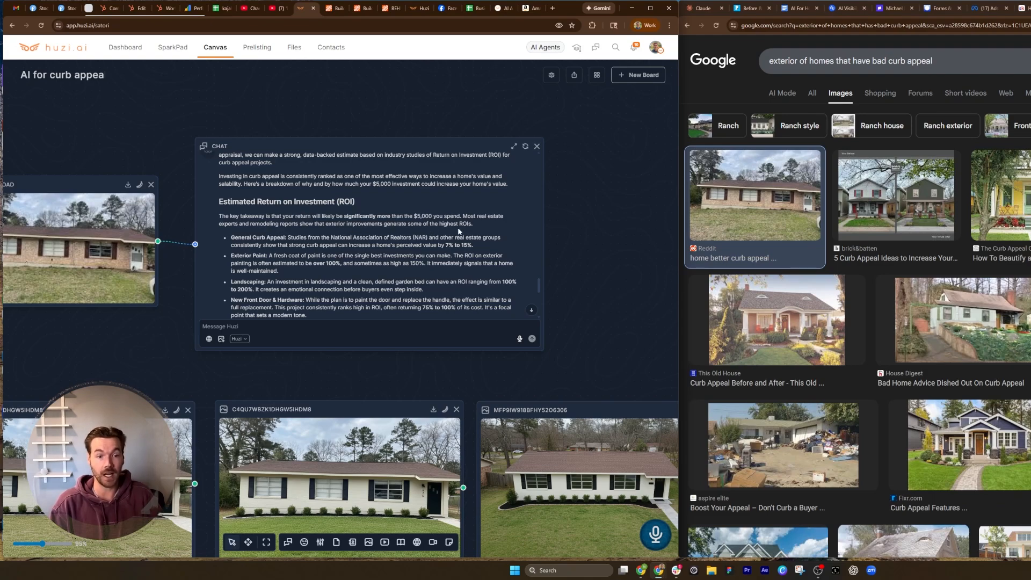
drag(236, 241, 285, 243)
click(315, 243)
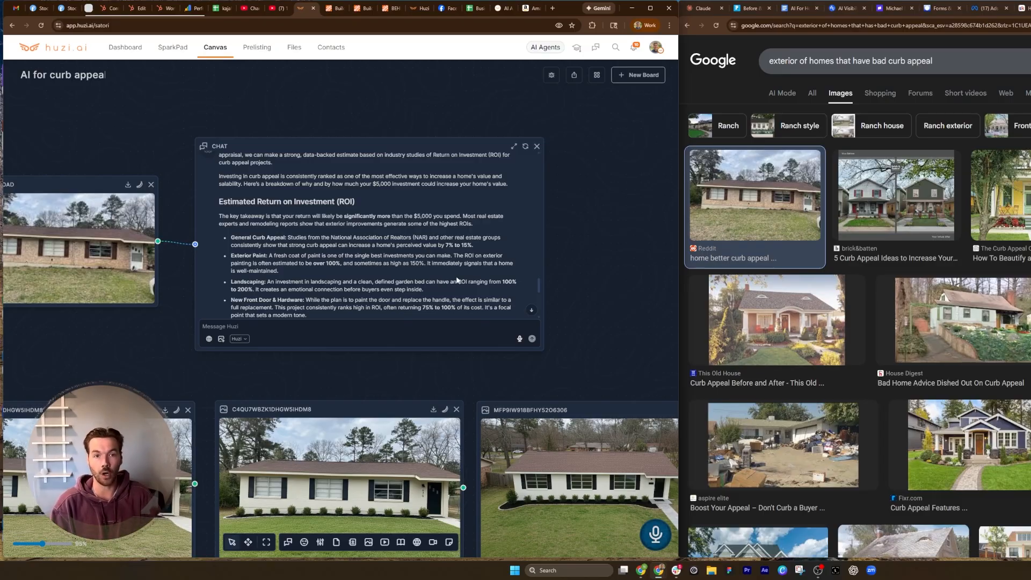
Move the edited aerial image with black shutters up beside the main chat and deselect it.
key(space)
drag(582, 282, 407, 234)
drag(455, 361, 552, 147)
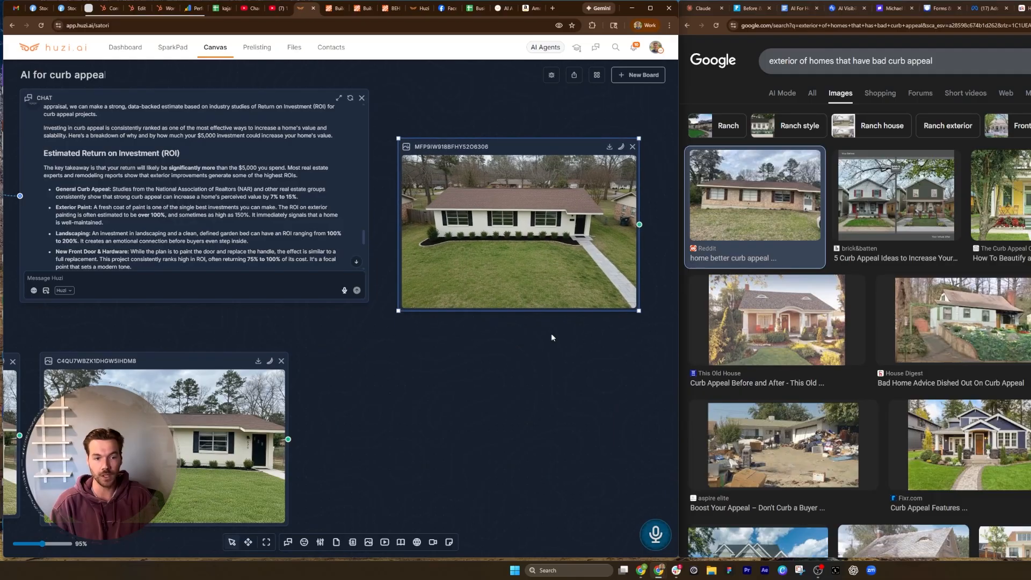
click(553, 336)
key(space)
drag(585, 348, 488, 341)
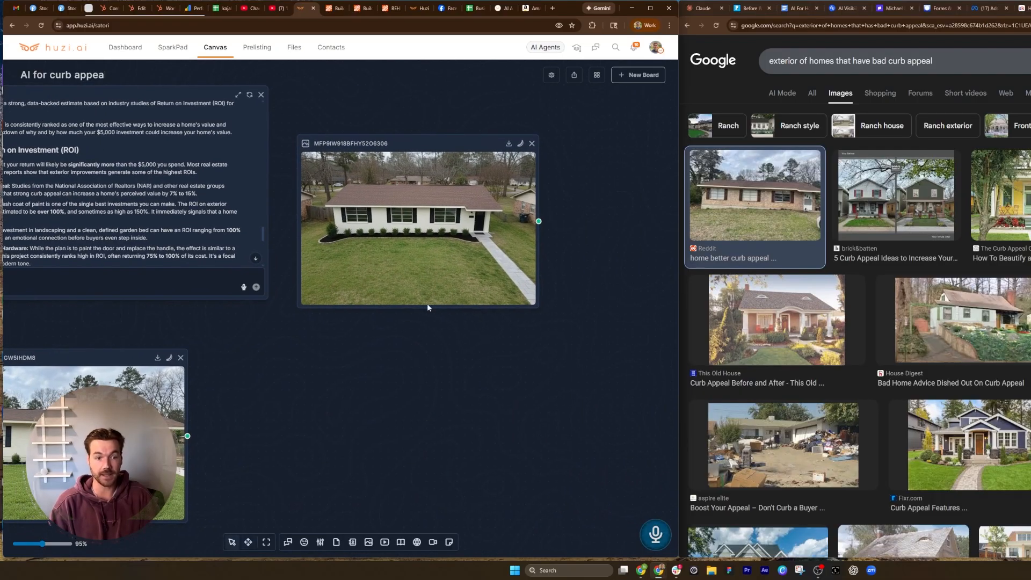
Add a video element beside the edited aerial image and connect the image to it.
drag(263, 398, 406, 451)
scroll(266, 262, up, 5)
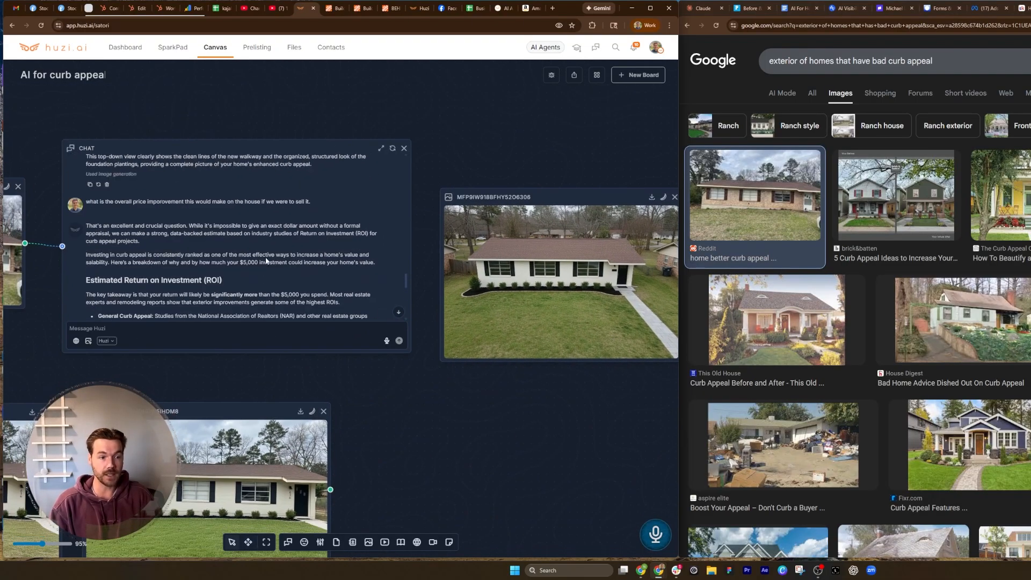
scroll(268, 268, up, 4)
scroll(265, 272, down, 8)
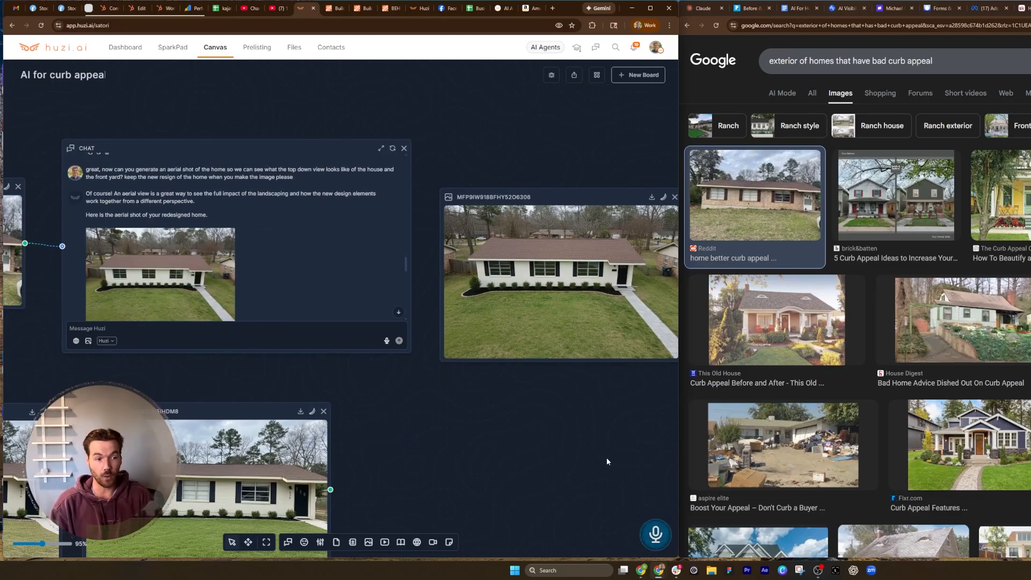
drag(505, 404, 193, 376)
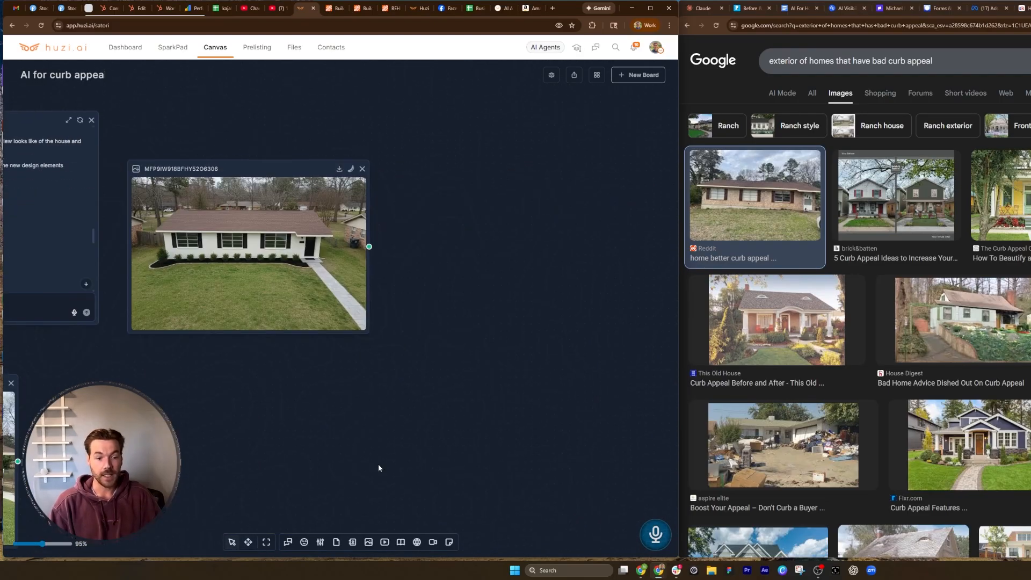
drag(433, 543, 596, 250)
drag(370, 248, 450, 246)
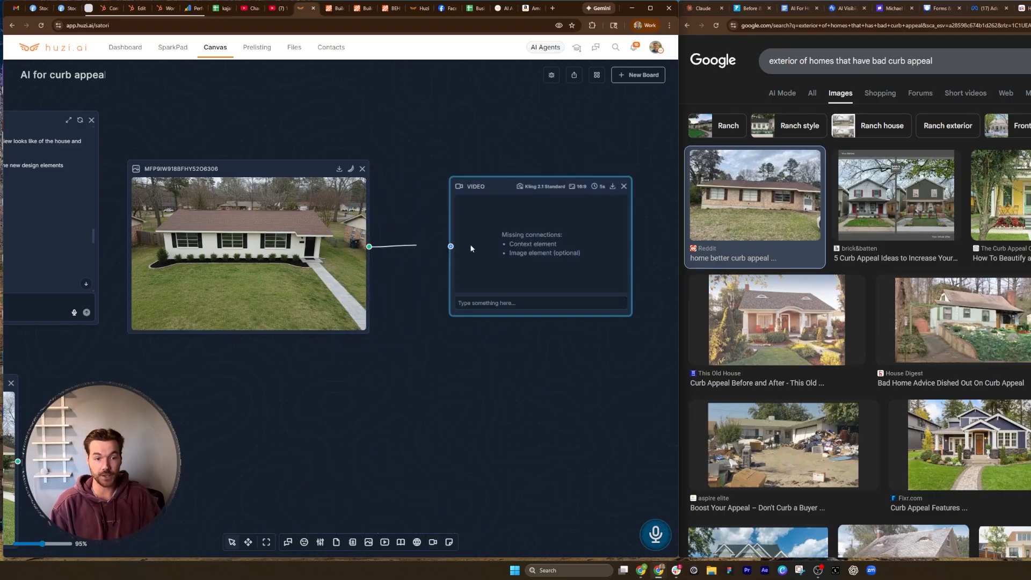
drag(435, 159, 455, 169)
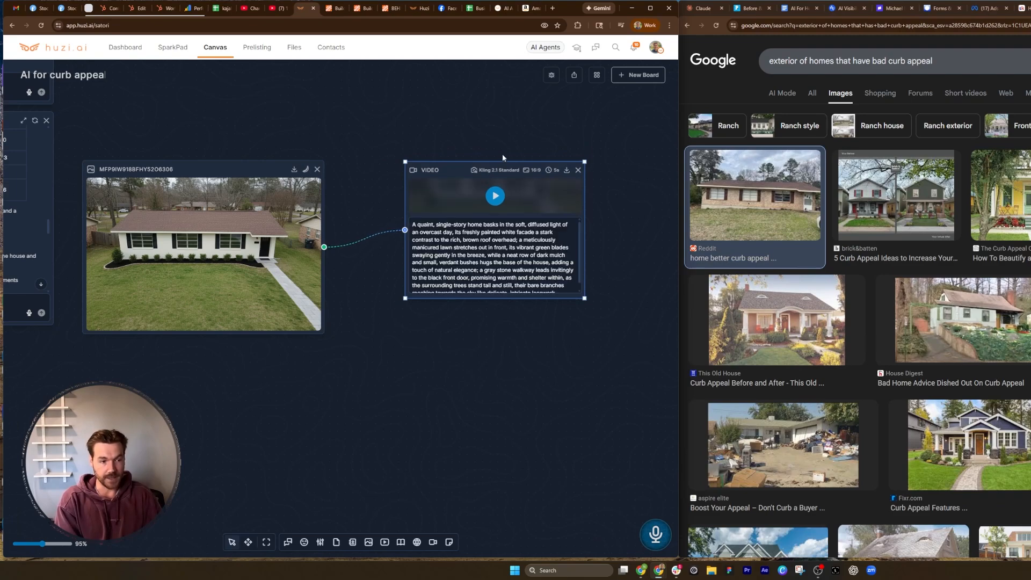
Generate a Google Veo 3 Fast video prompted "a smooth aerial shot of the home, starting from further back and moving forward to the center of the home".
click(498, 172)
click(463, 285)
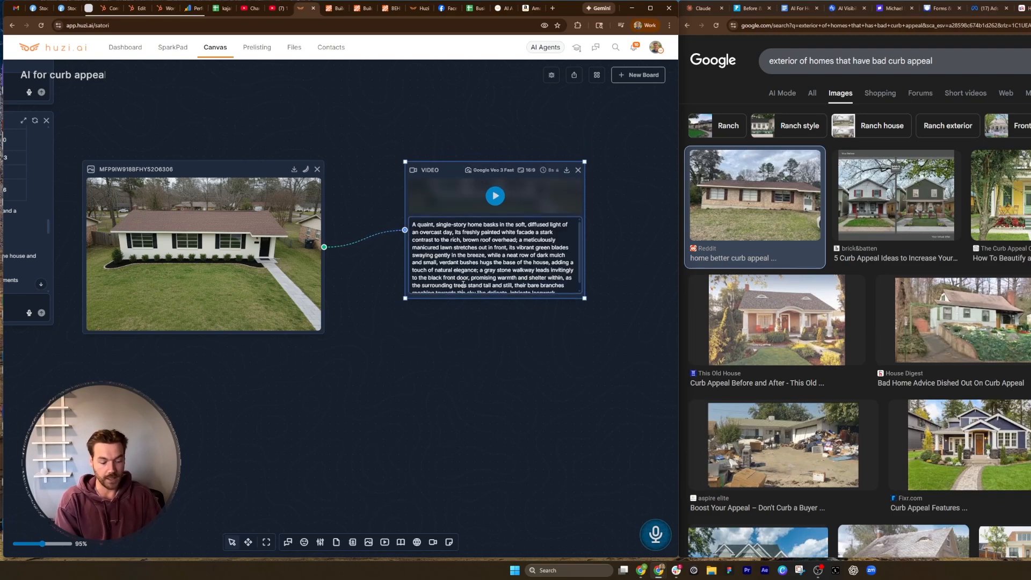
key(ctrl+a)
text(a)
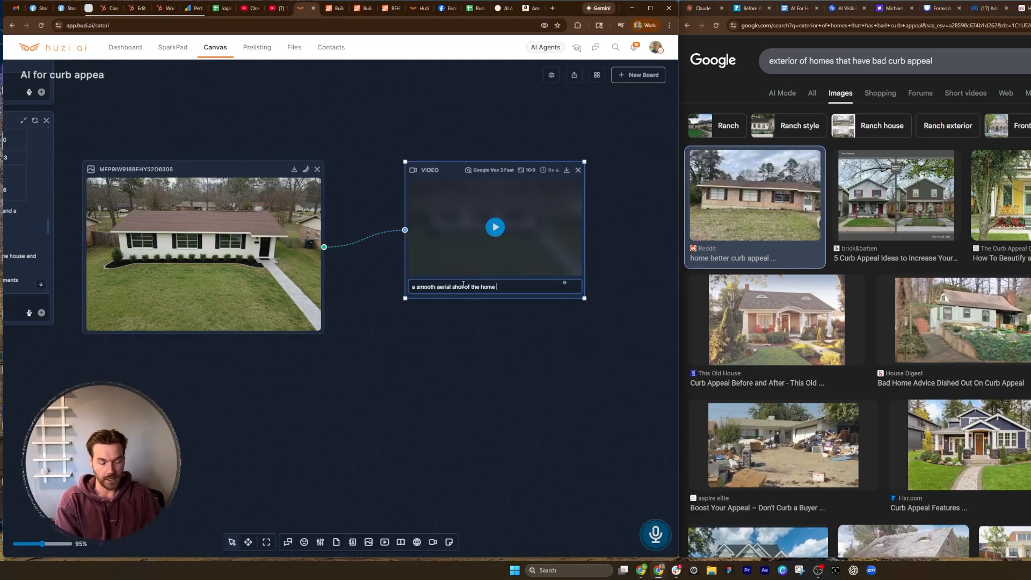
text(smooth aerial shot of the home, )
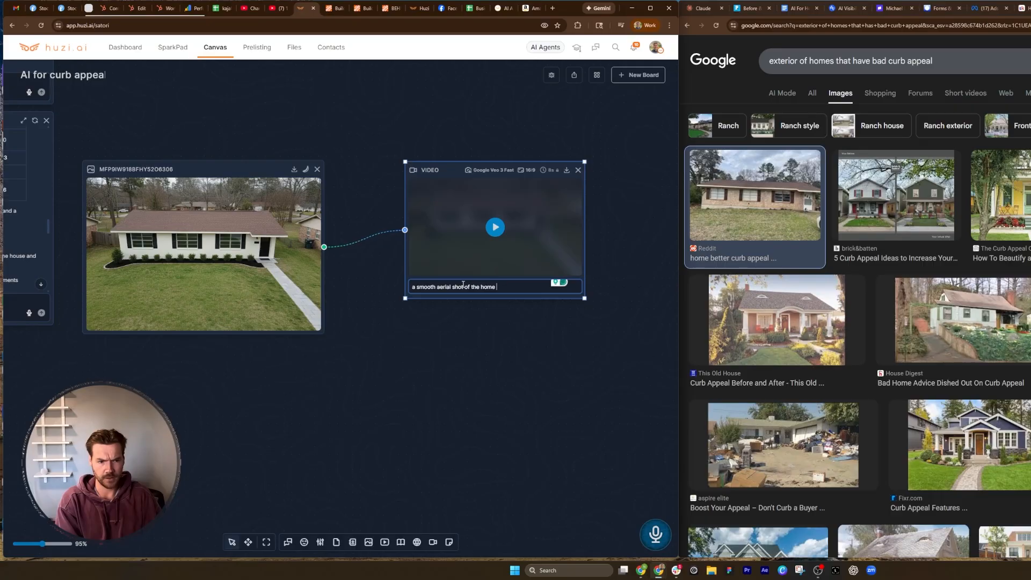
text(starting from)
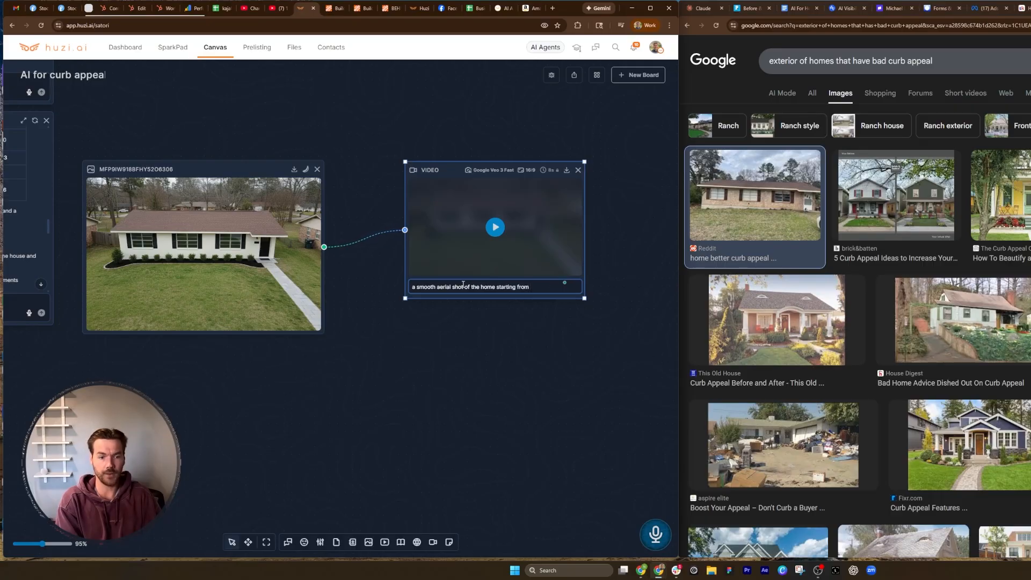
text( further back and m)
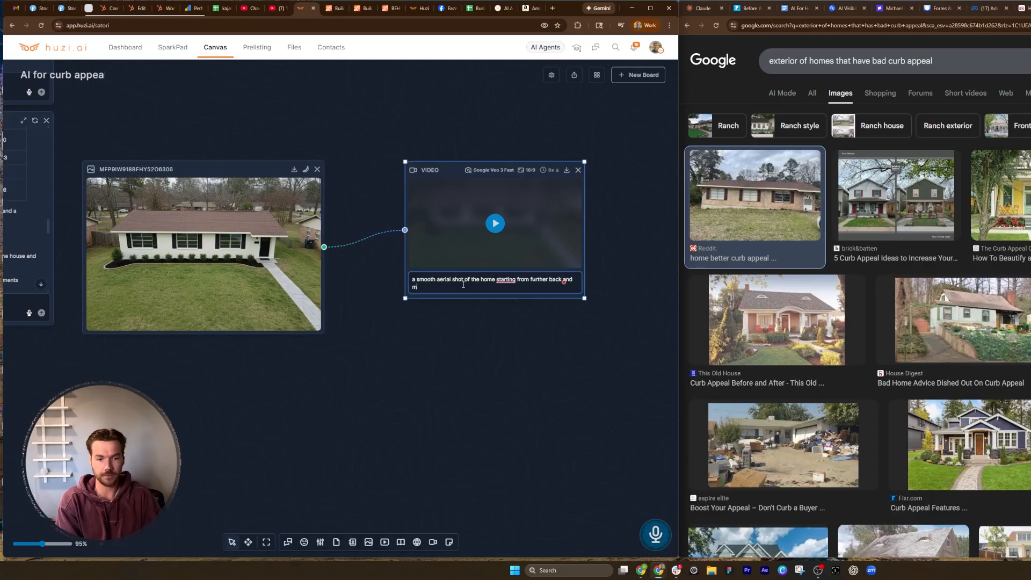
text(oving forward to the cen)
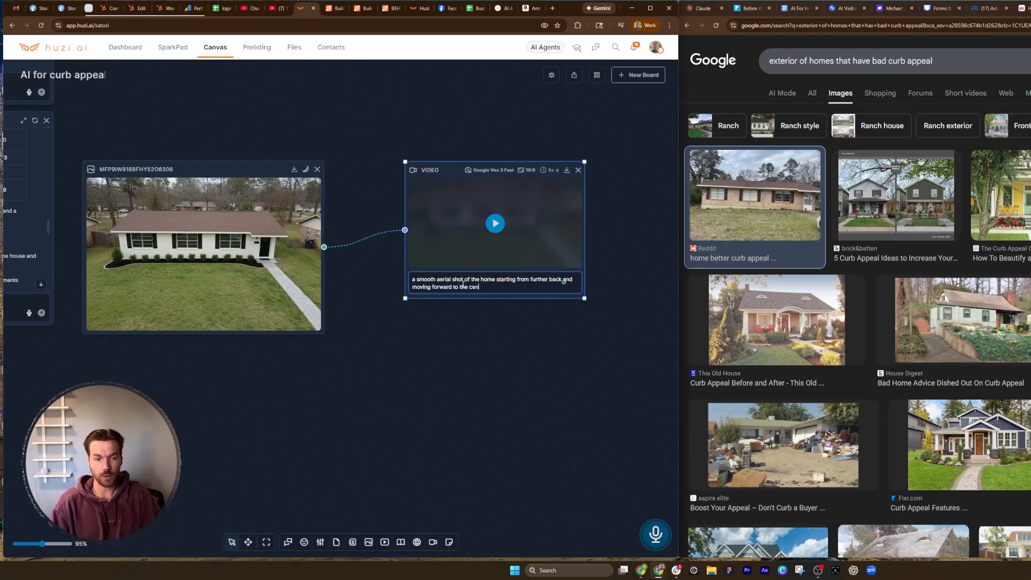
text(ter of the home)
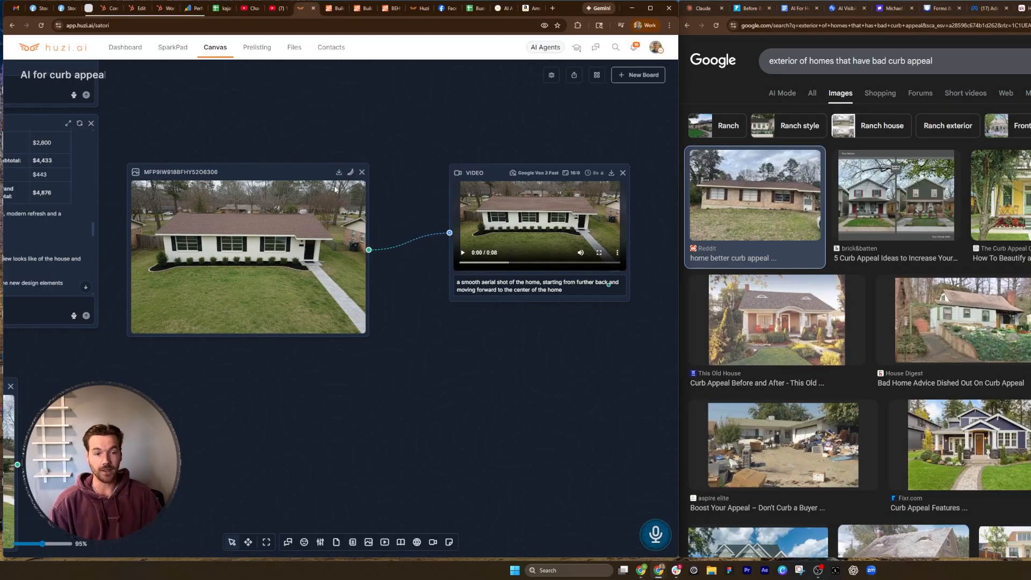
Play the generated aerial video and enlarge its element to roughly twice its width.
drag(272, 130, 329, 143)
click(323, 267)
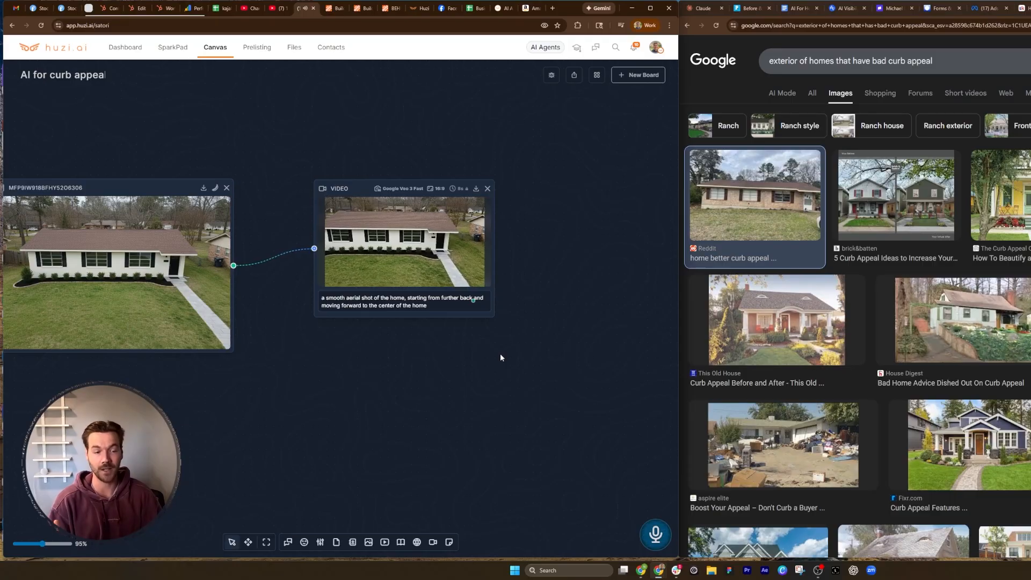
click(459, 316)
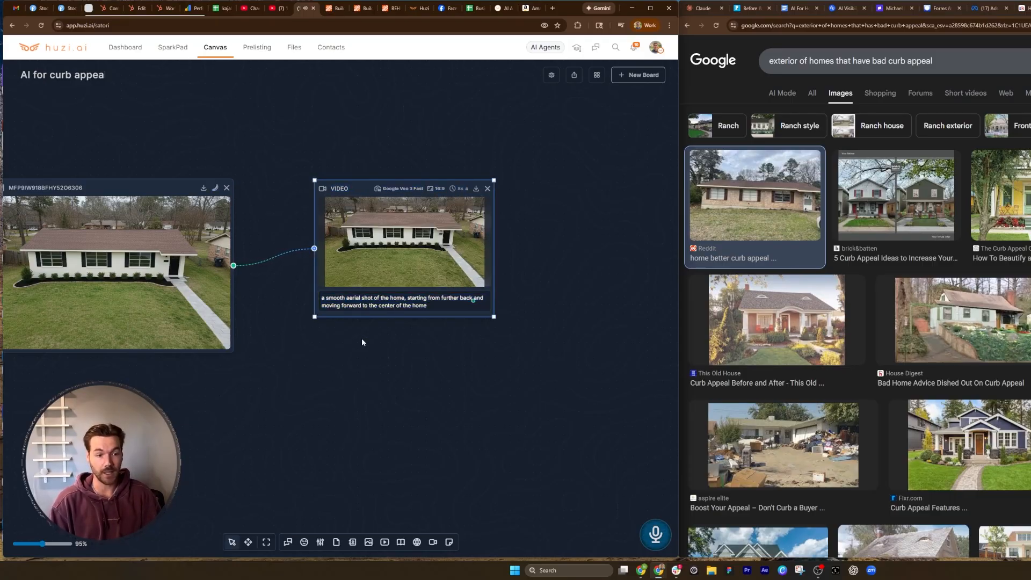
drag(315, 318, 107, 411)
Place the original brick house photo beneath the aerial video and enlarge it to nearly the video element's width for a before-and-after comparison.
drag(147, 441, 684, 306)
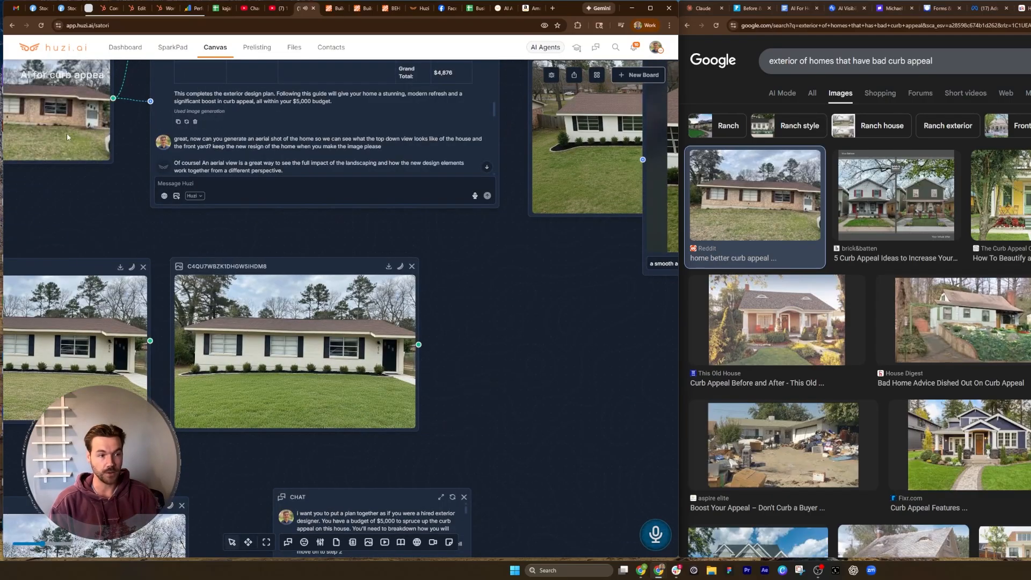
drag(66, 134, 673, 333)
drag(488, 295, 94, 309)
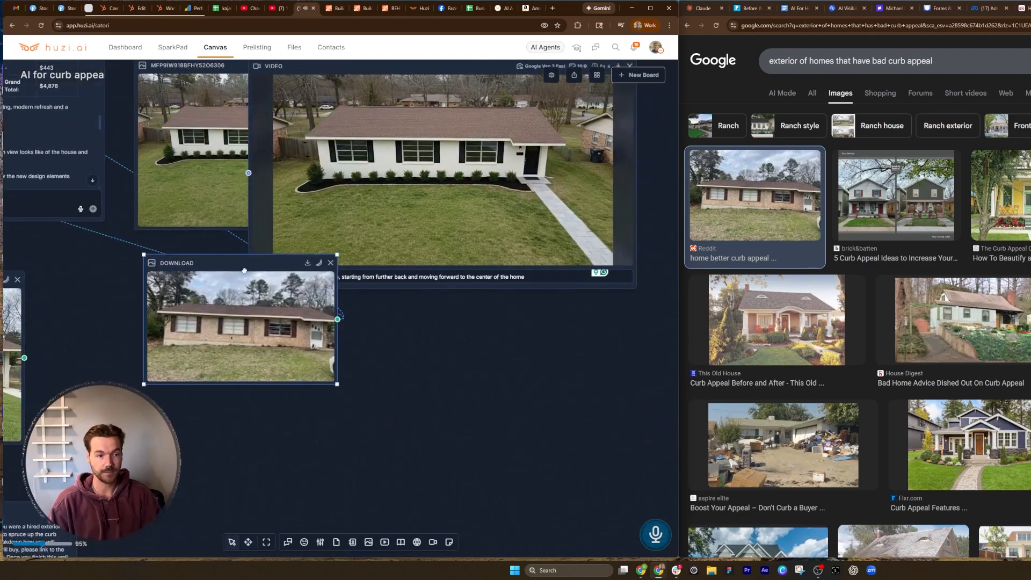
drag(242, 290, 348, 336)
drag(442, 428, 590, 543)
drag(632, 429, 523, 440)
drag(328, 321, 344, 325)
mouse_move(379, 250)
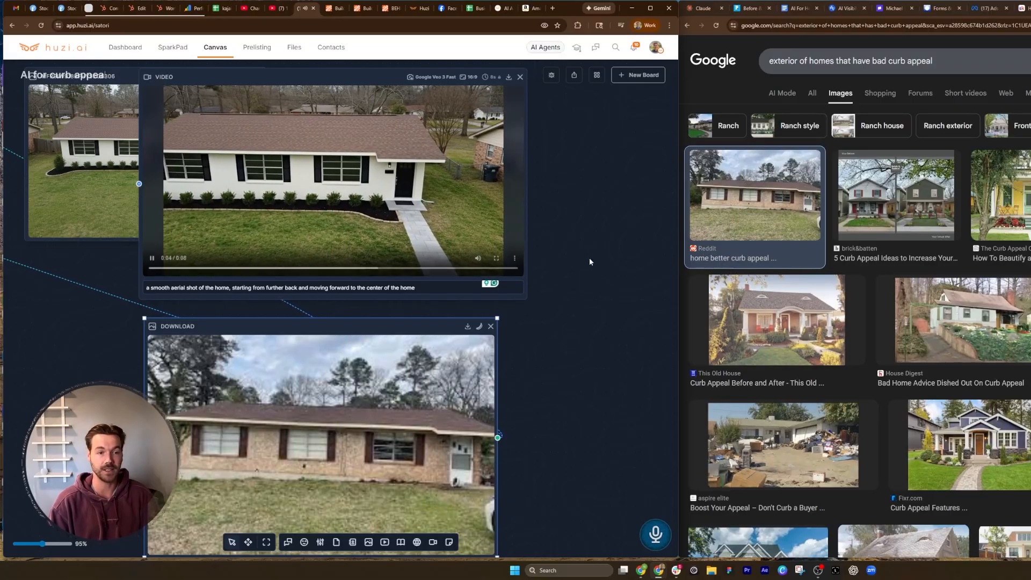
drag(543, 198, 601, 232)
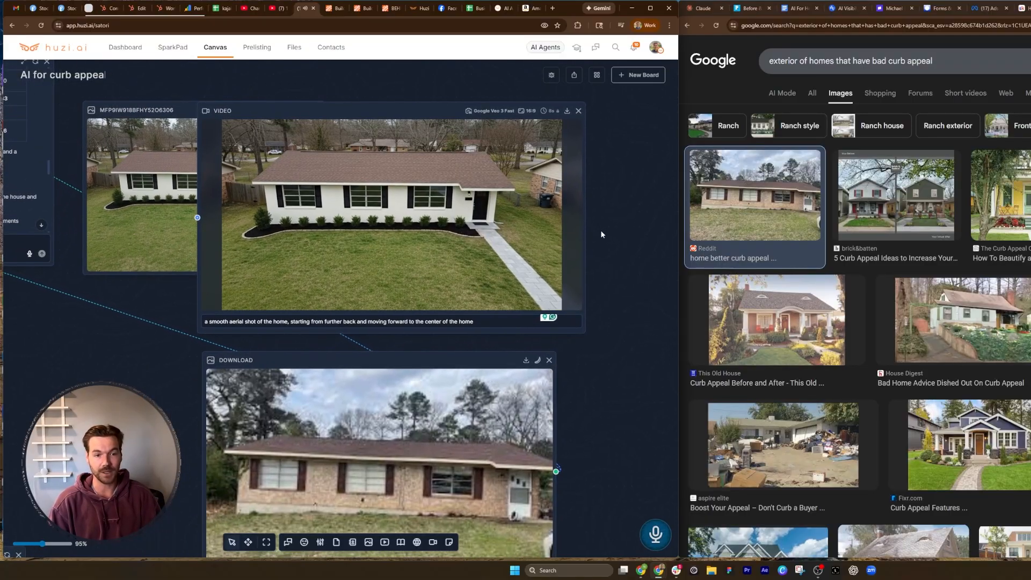